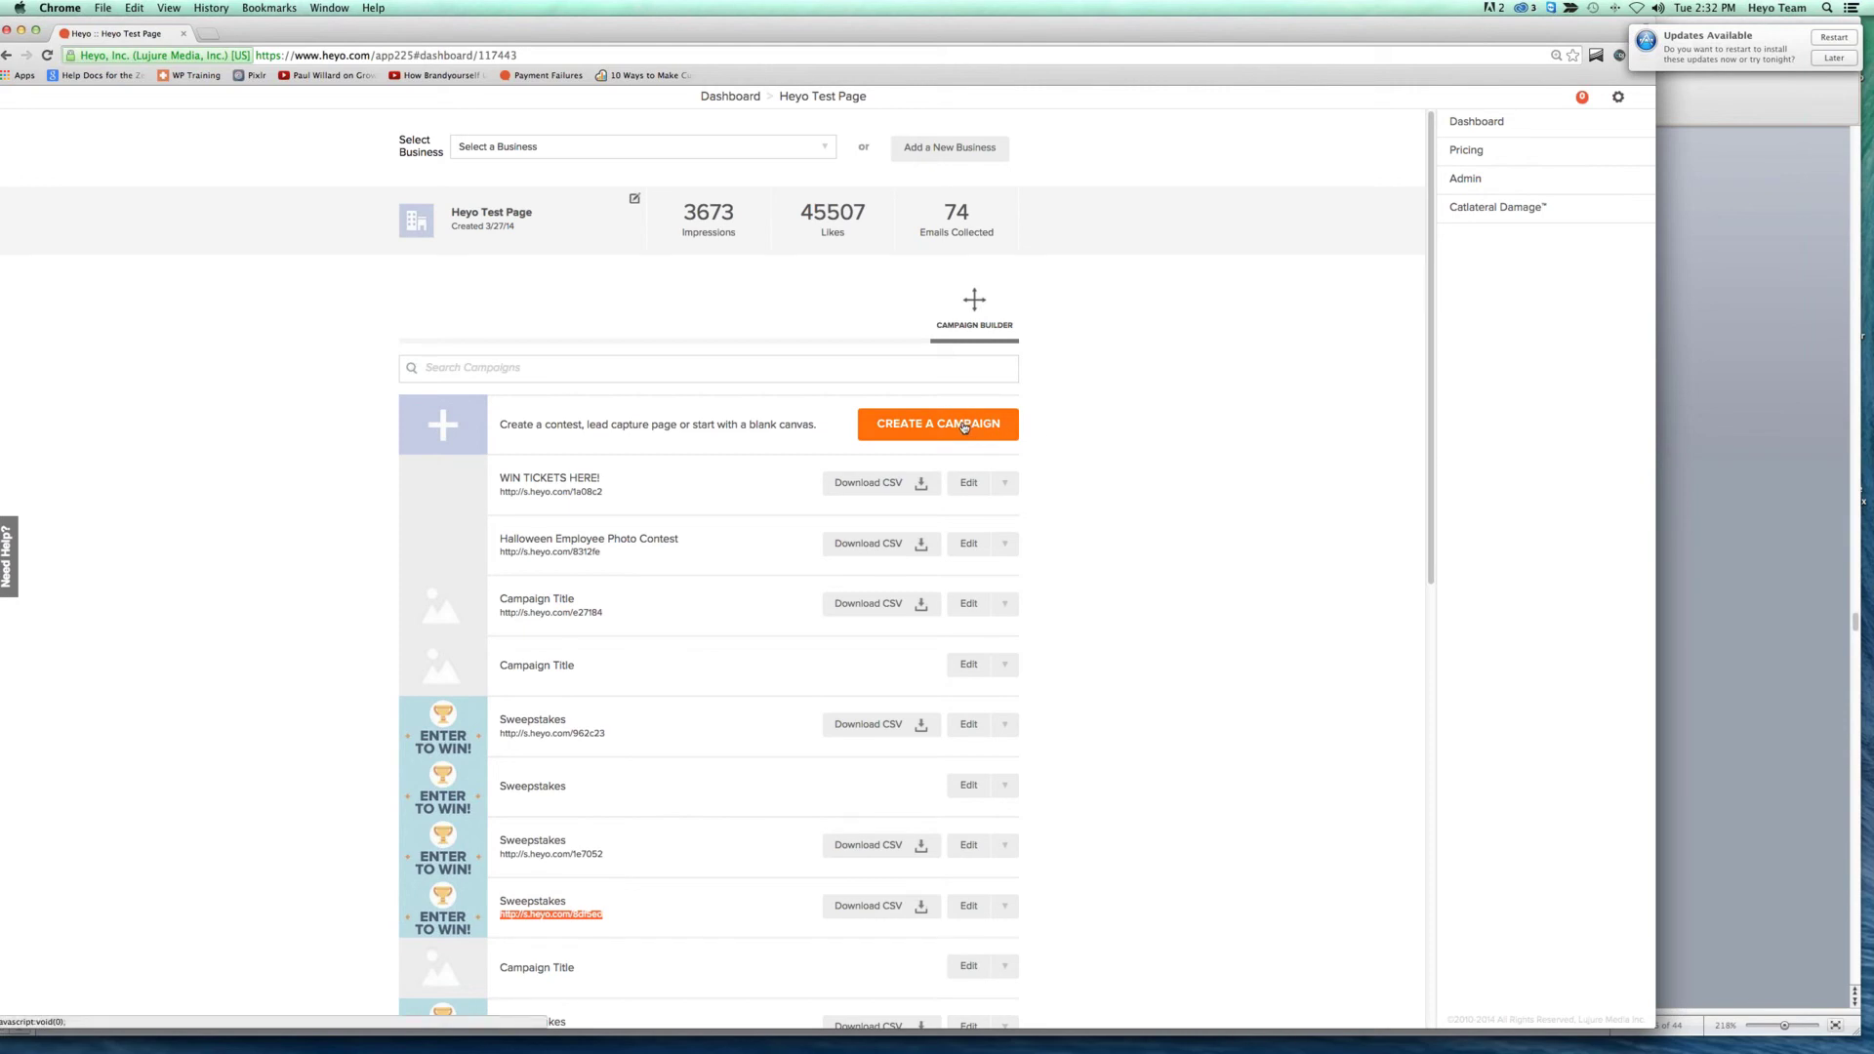
- Start creating a campaign and log back in with the account e-mail and password
{"action": "left_click", "coordinate": [953, 426]}
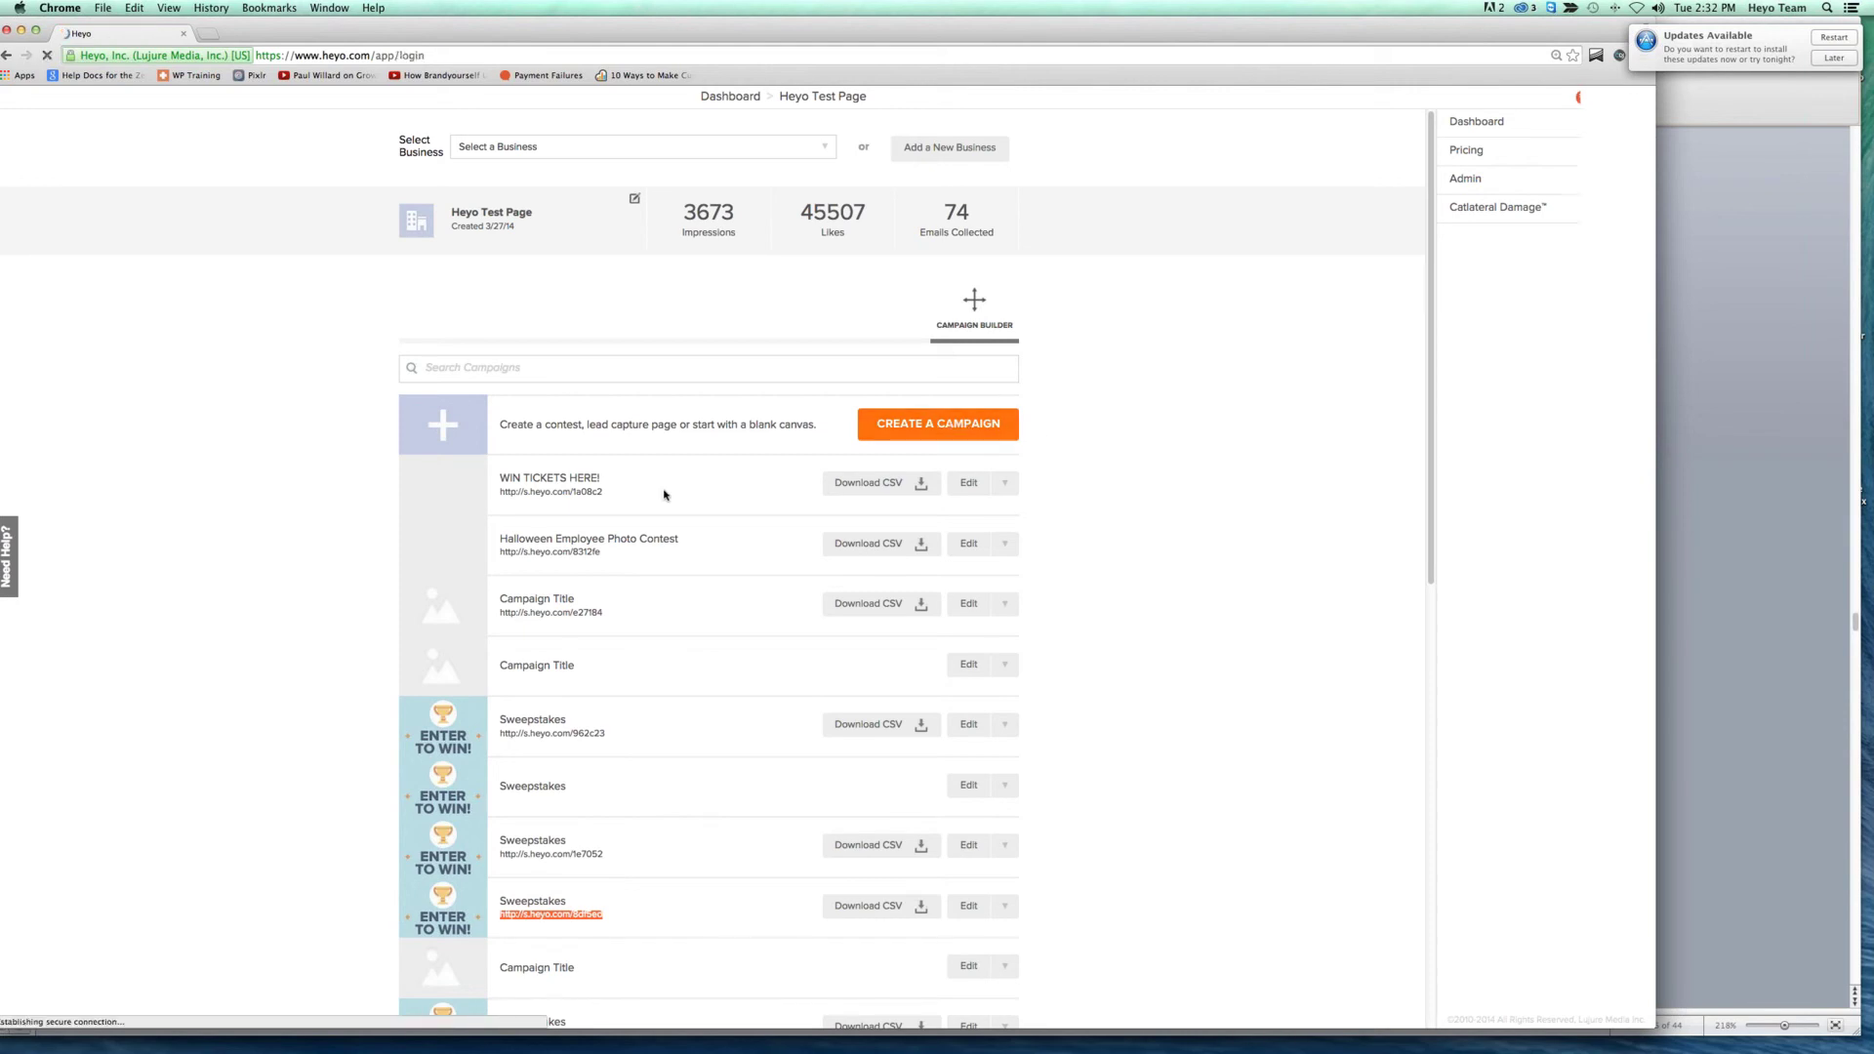
{"action": "left_click", "coordinate": [583, 299]}
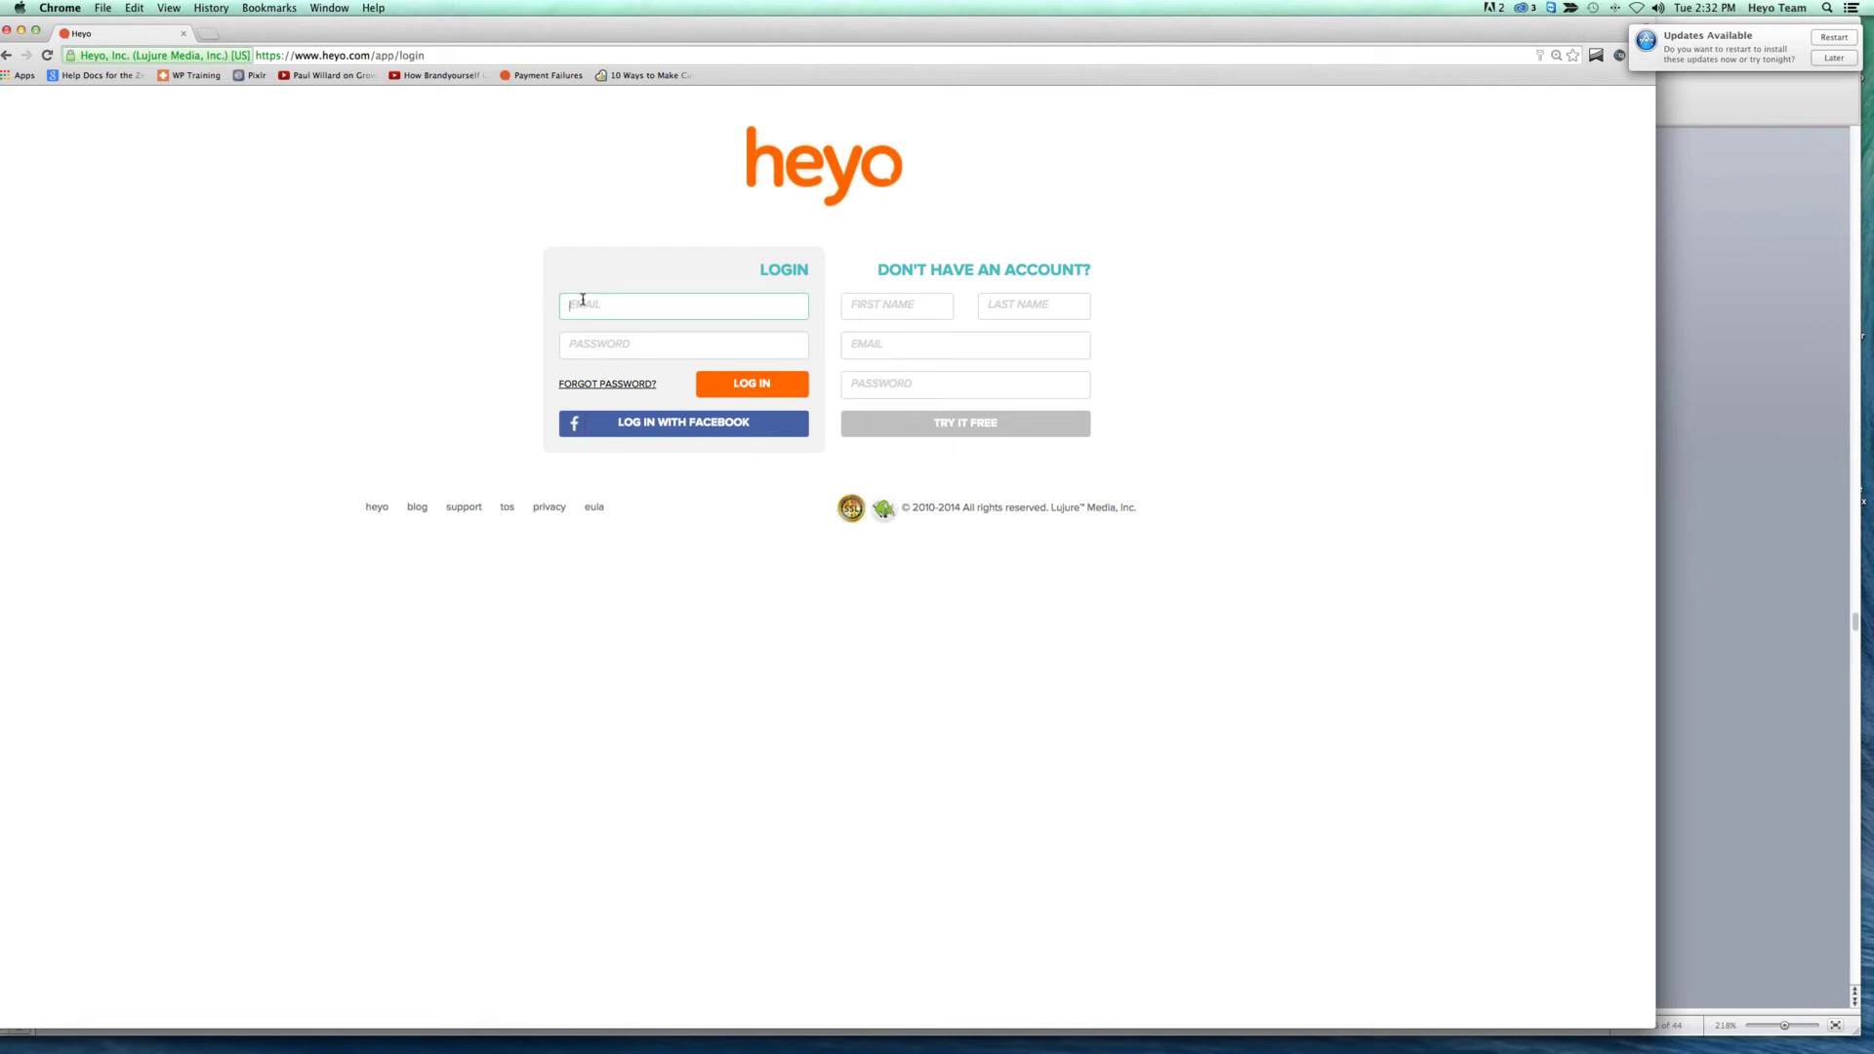
{"action": "key", "text": "Down"}
{"action": "key", "text": "Down"}
{"action": "key", "text": "Tab"}
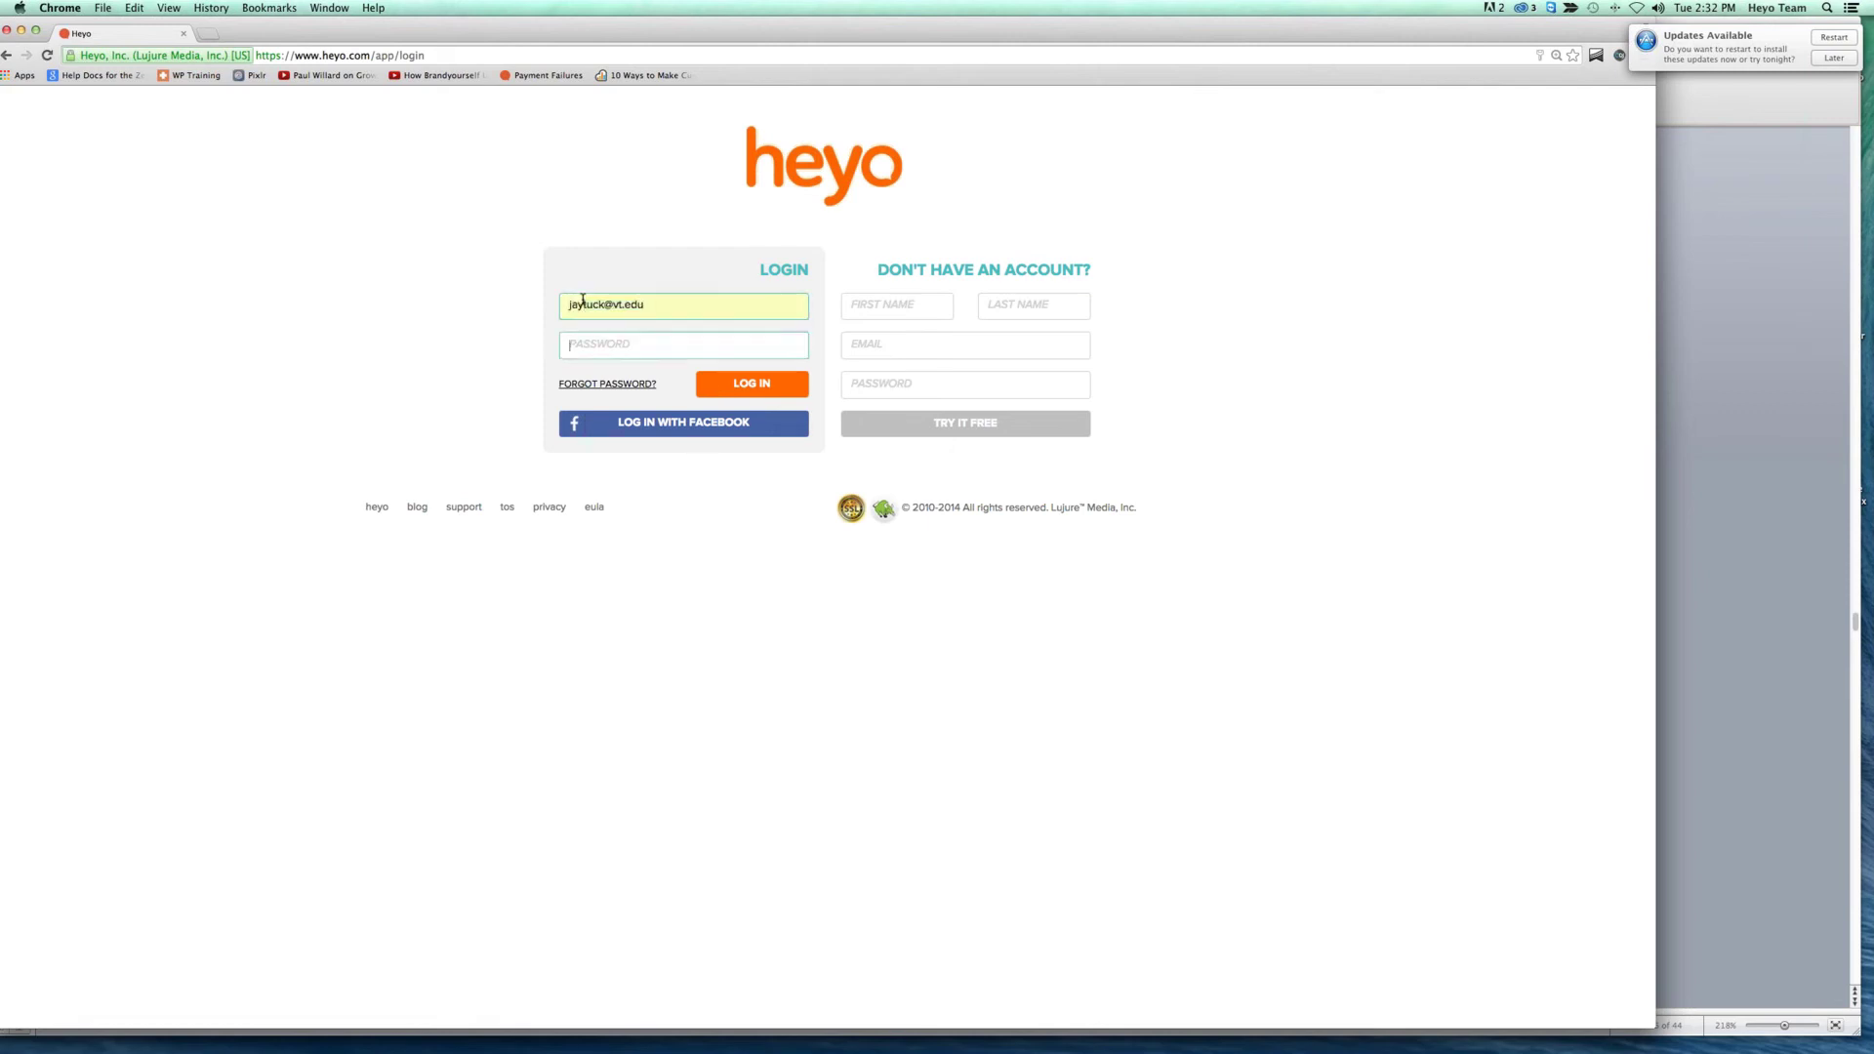
{"action": "type", "text": "•••"}
{"action": "key", "text": "Return"}
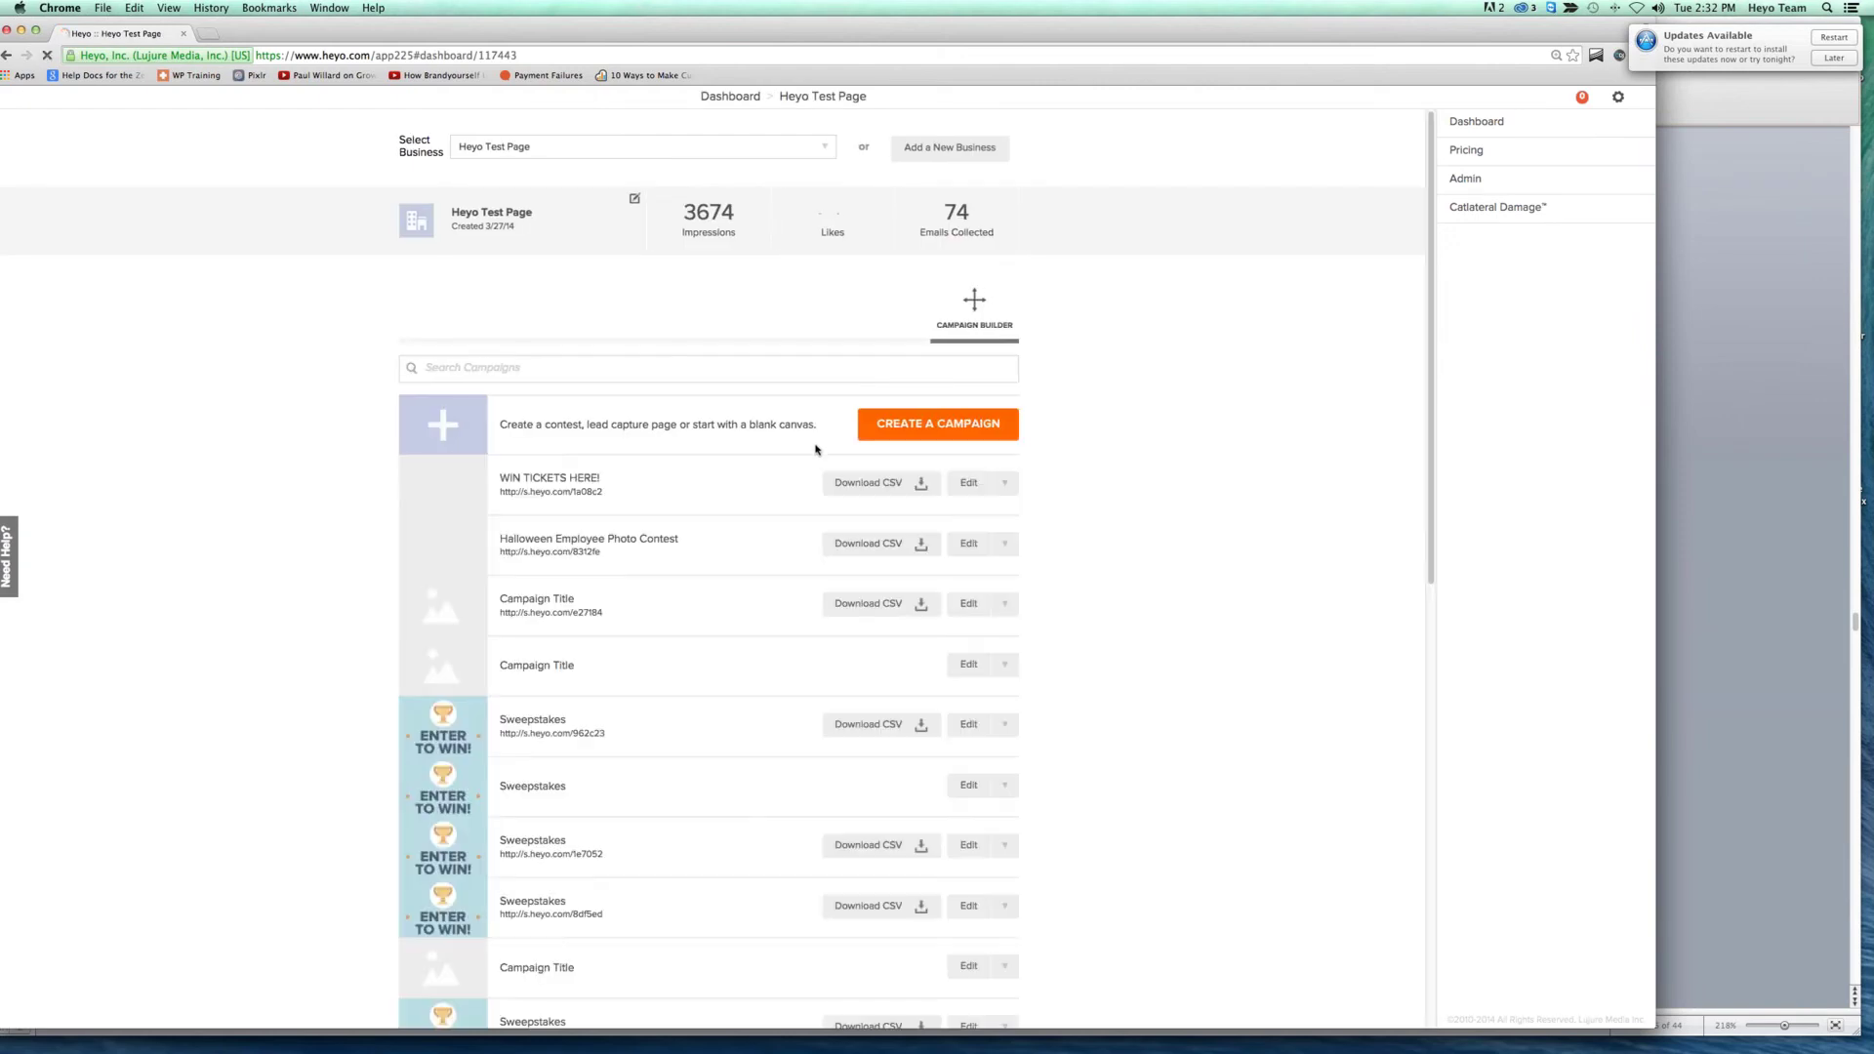
- Create a social contest campaign from the Sweepstakes template and start editing it
{"action": "left_click", "coordinate": [964, 462]}
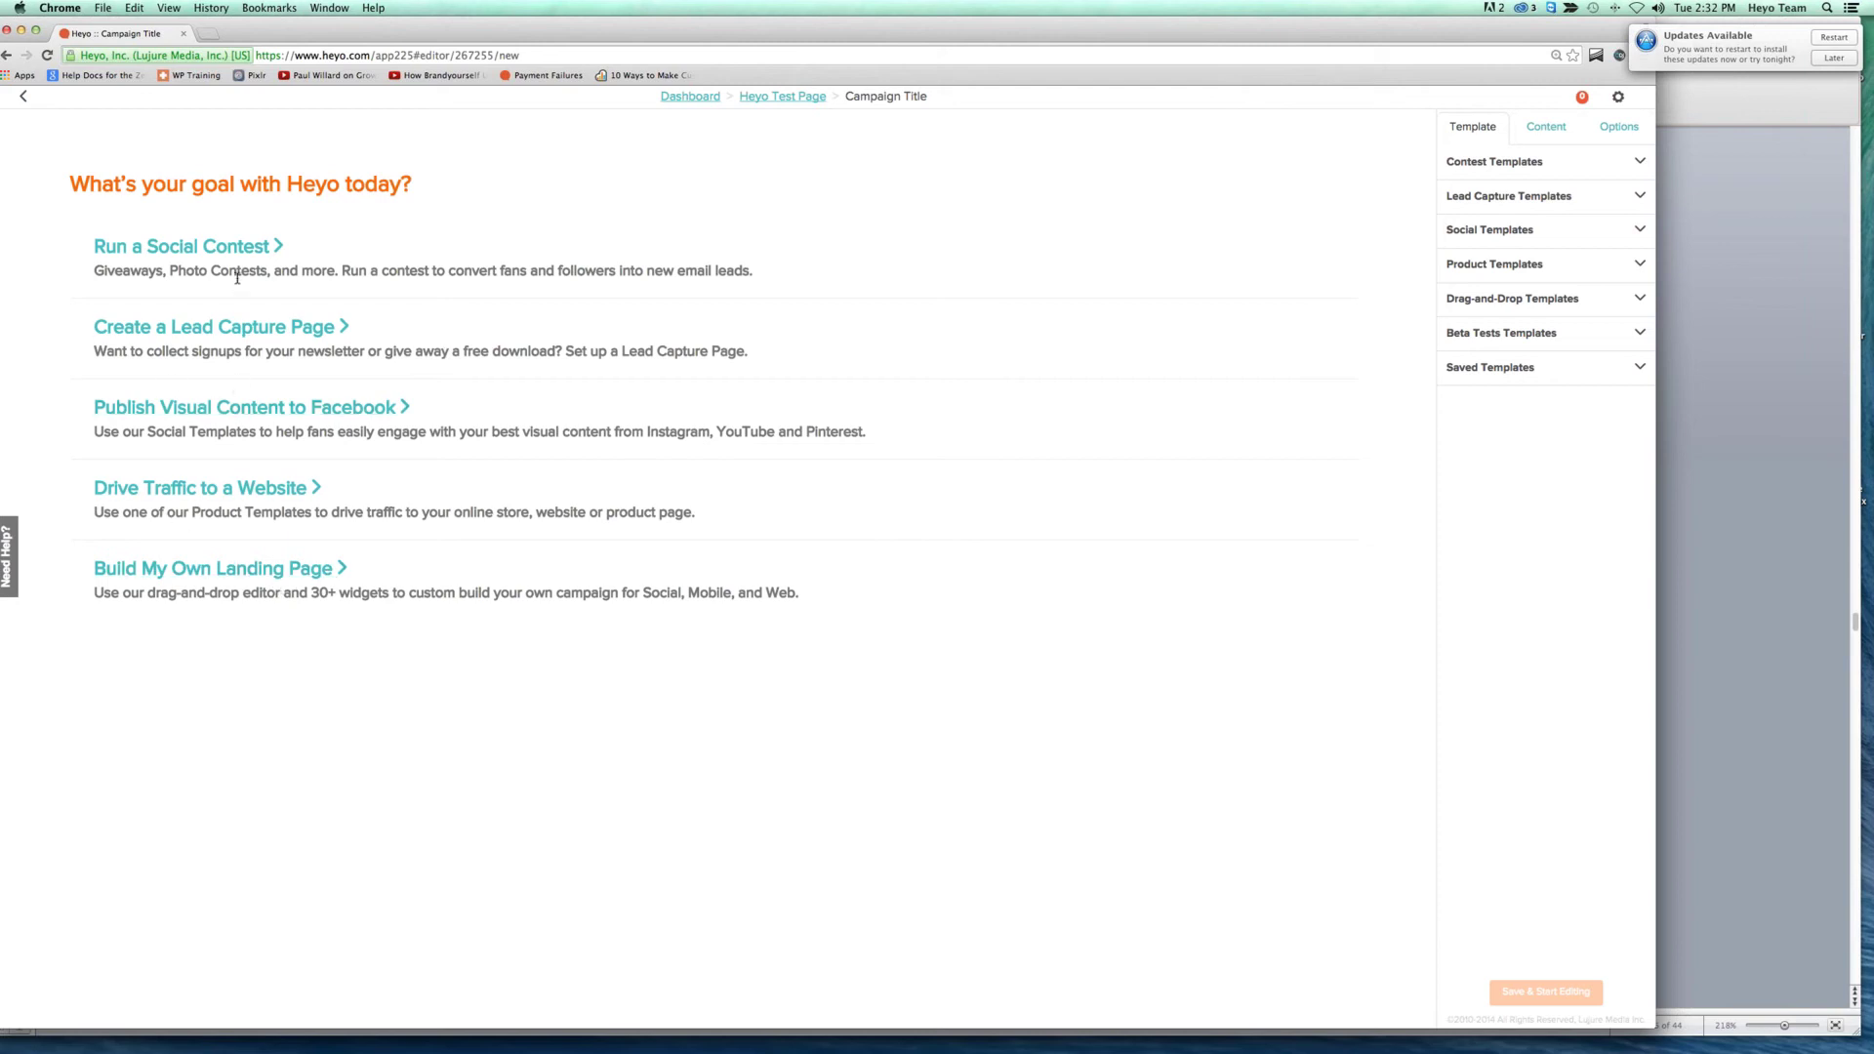
{"action": "left_click", "coordinate": [126, 250]}
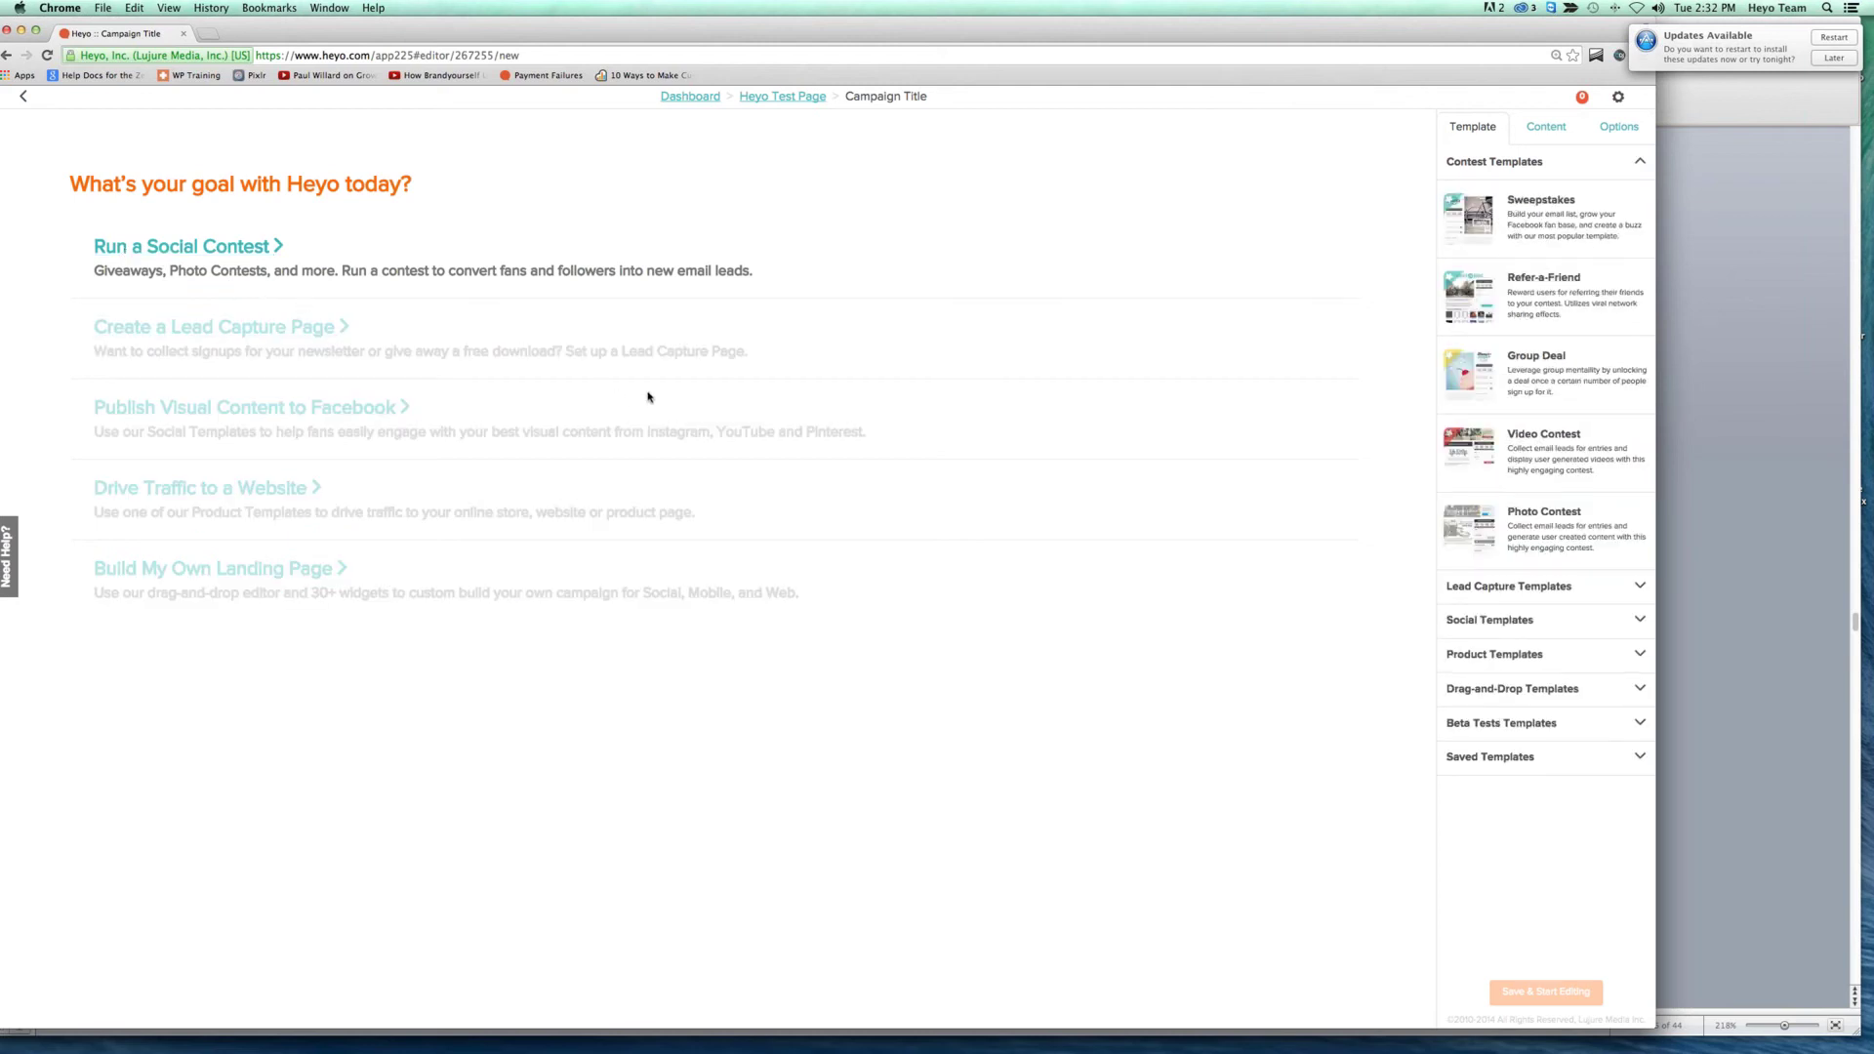
{"action": "left_click", "coordinate": [1474, 209]}
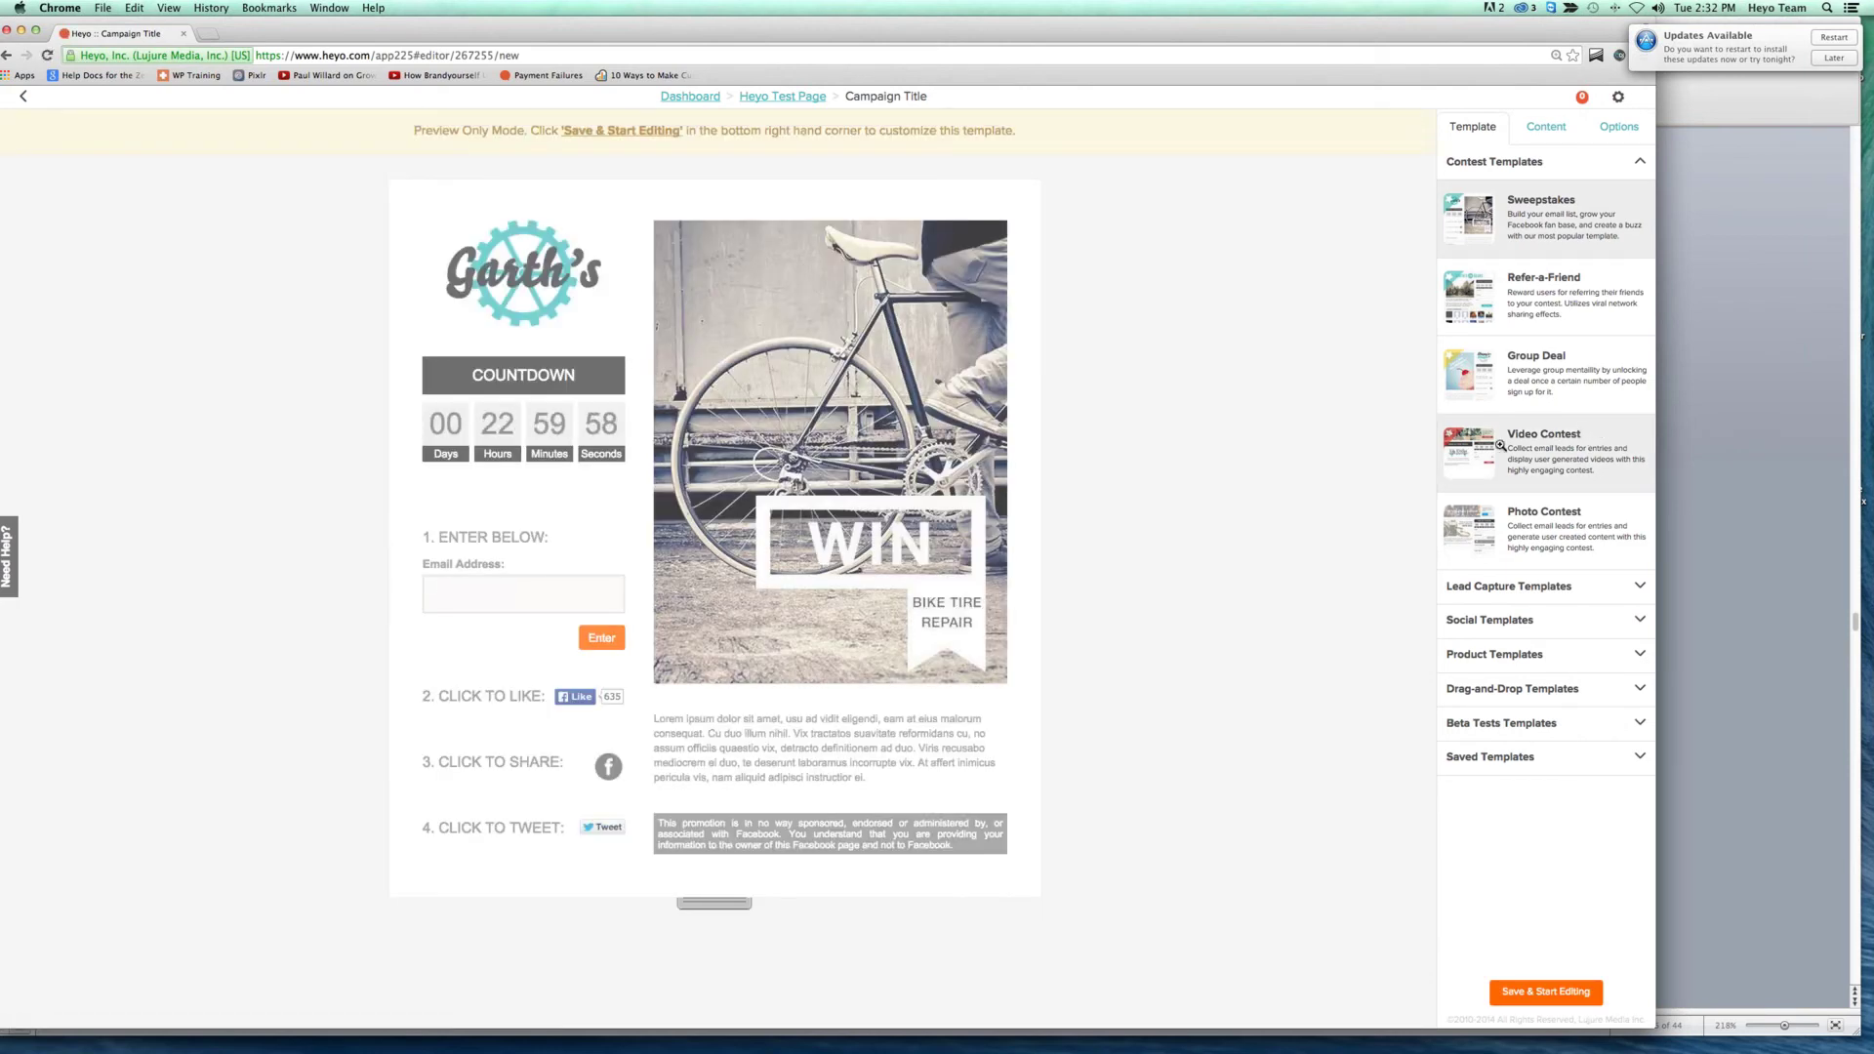
{"action": "left_click", "coordinate": [1580, 993]}
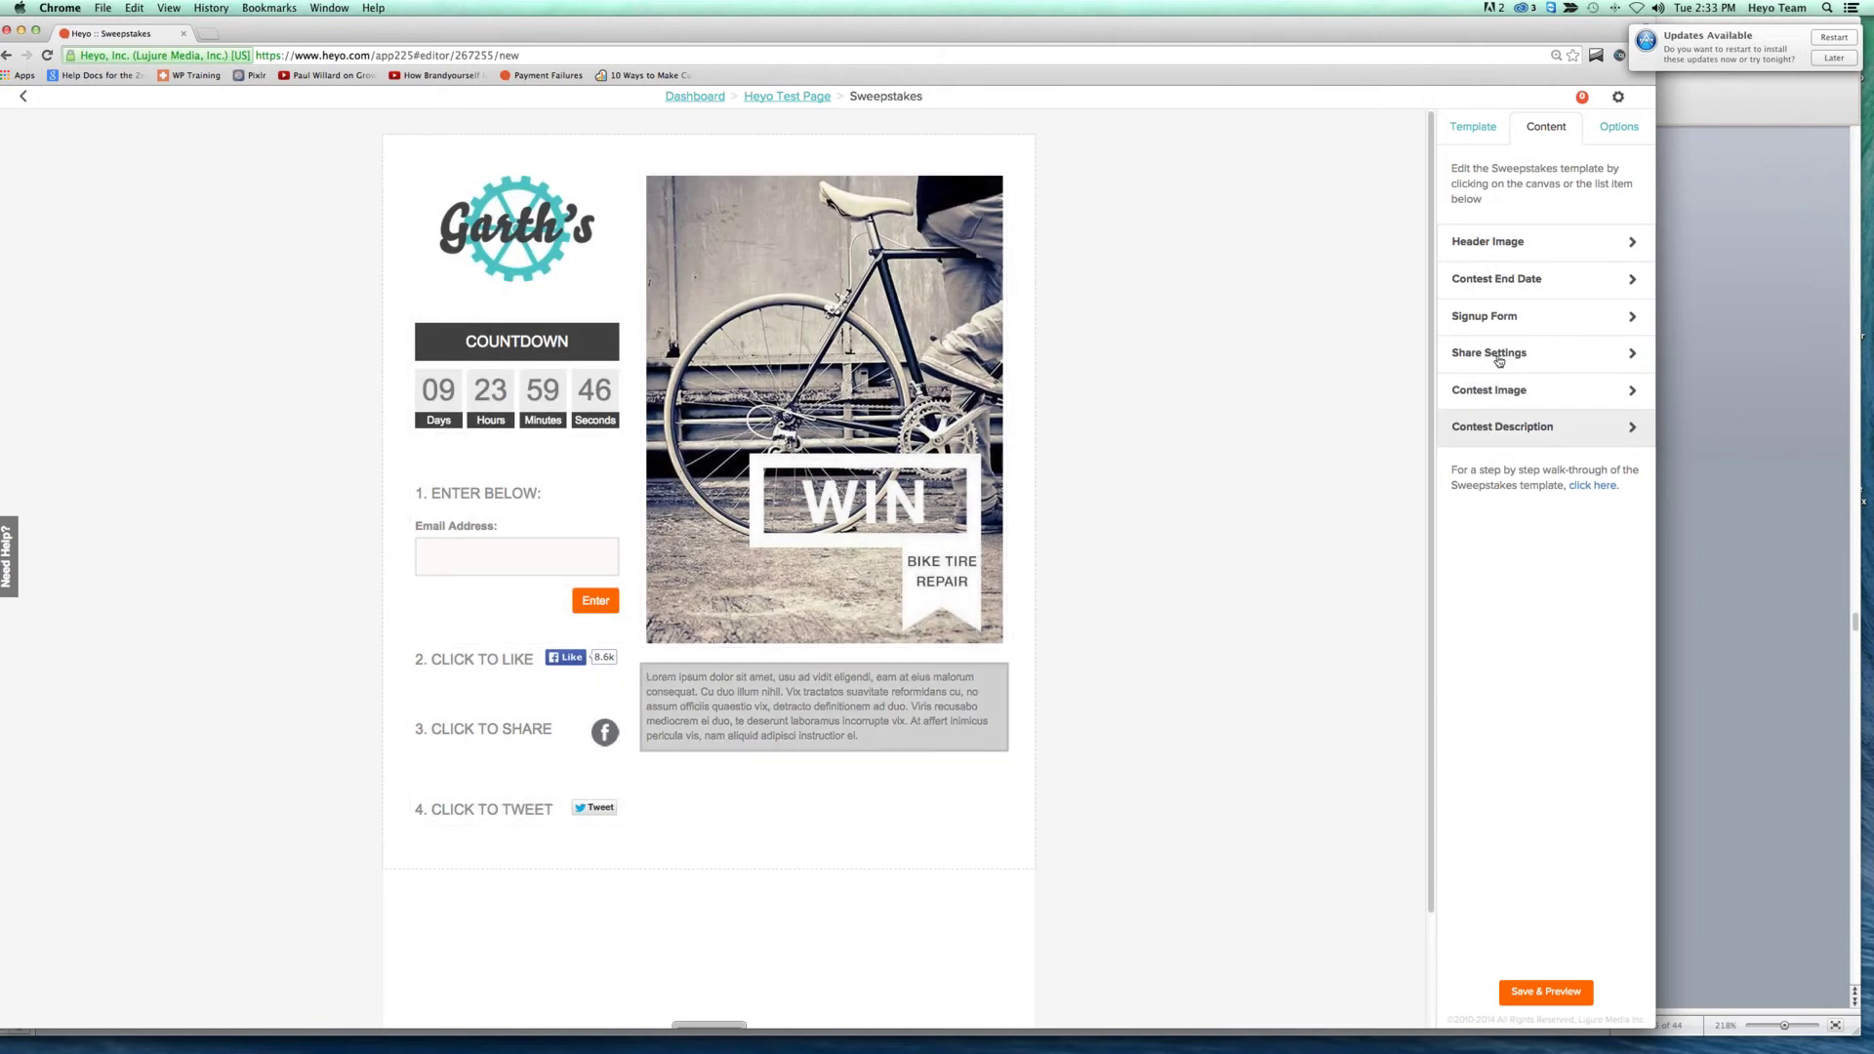
- Review the Sweepstakes template's header image and contest end date settings
{"action": "left_click", "coordinate": [1496, 249]}
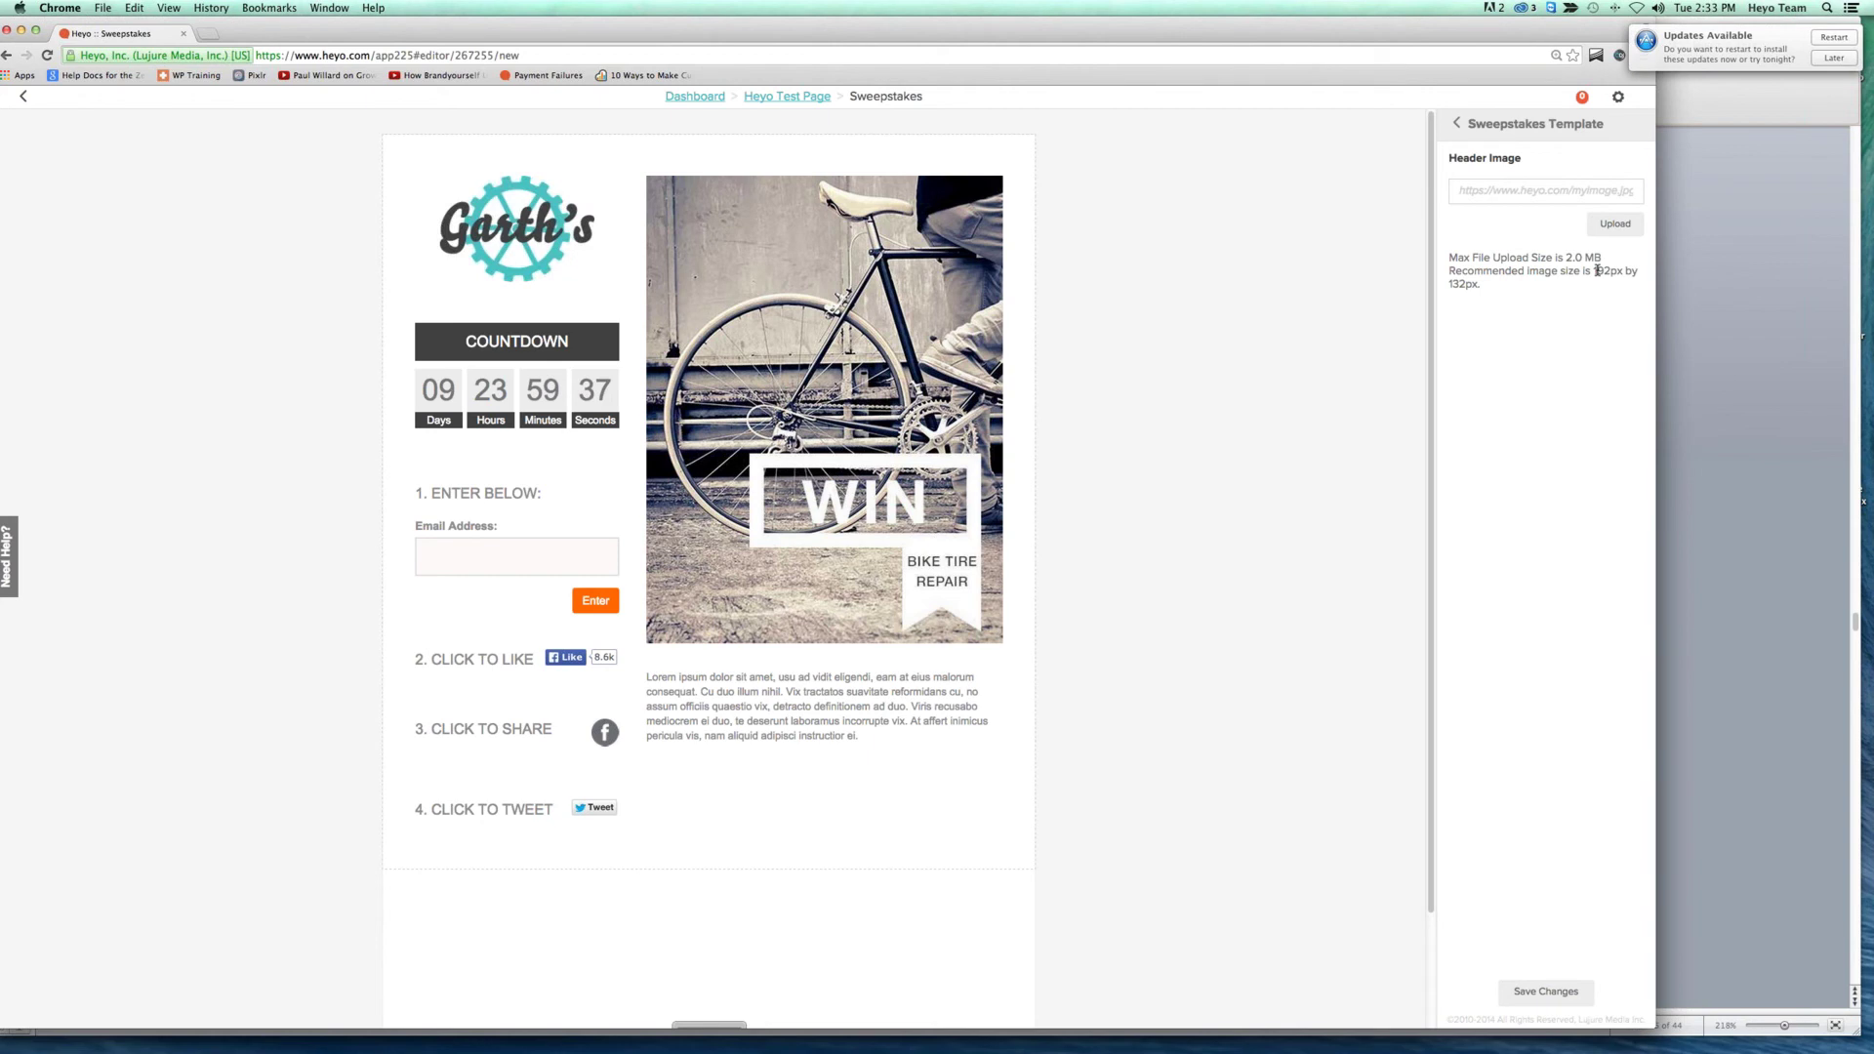
{"action": "left_click", "coordinate": [1608, 228]}
{"action": "left_click", "coordinate": [1380, 309]}
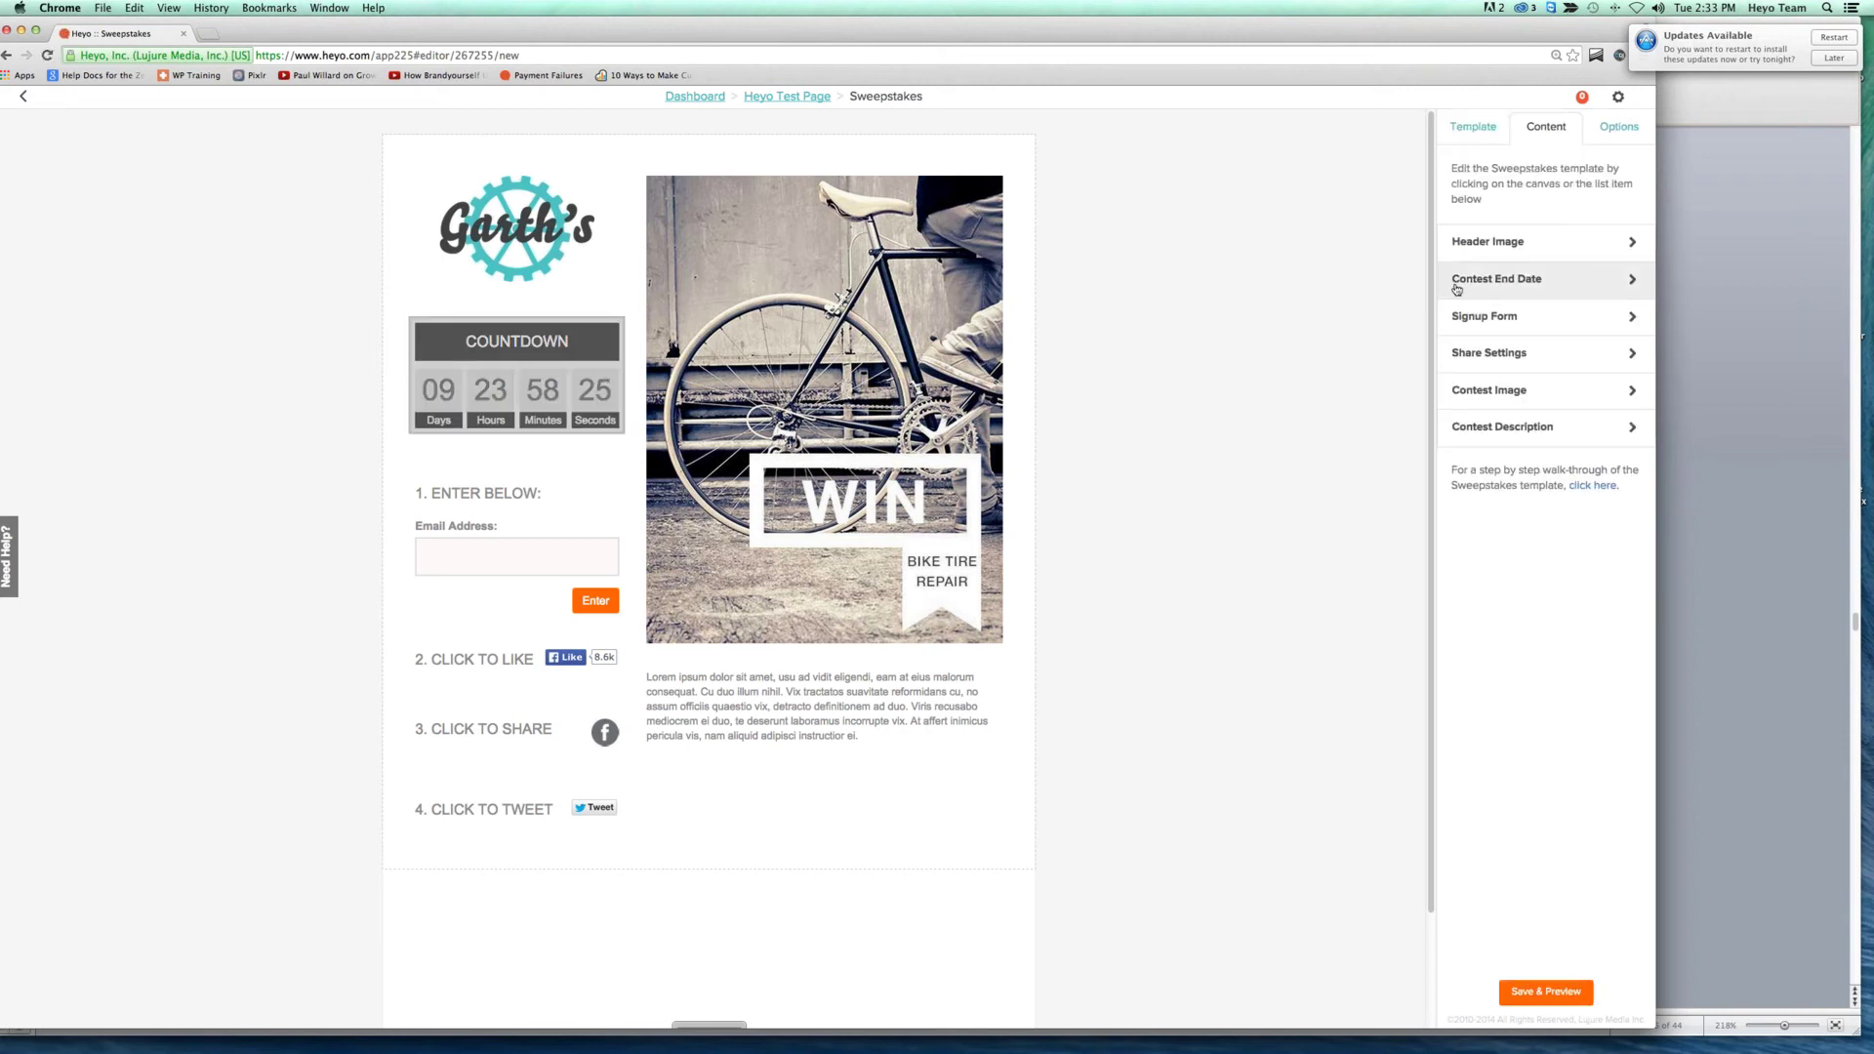
{"action": "left_click", "coordinate": [1453, 285]}
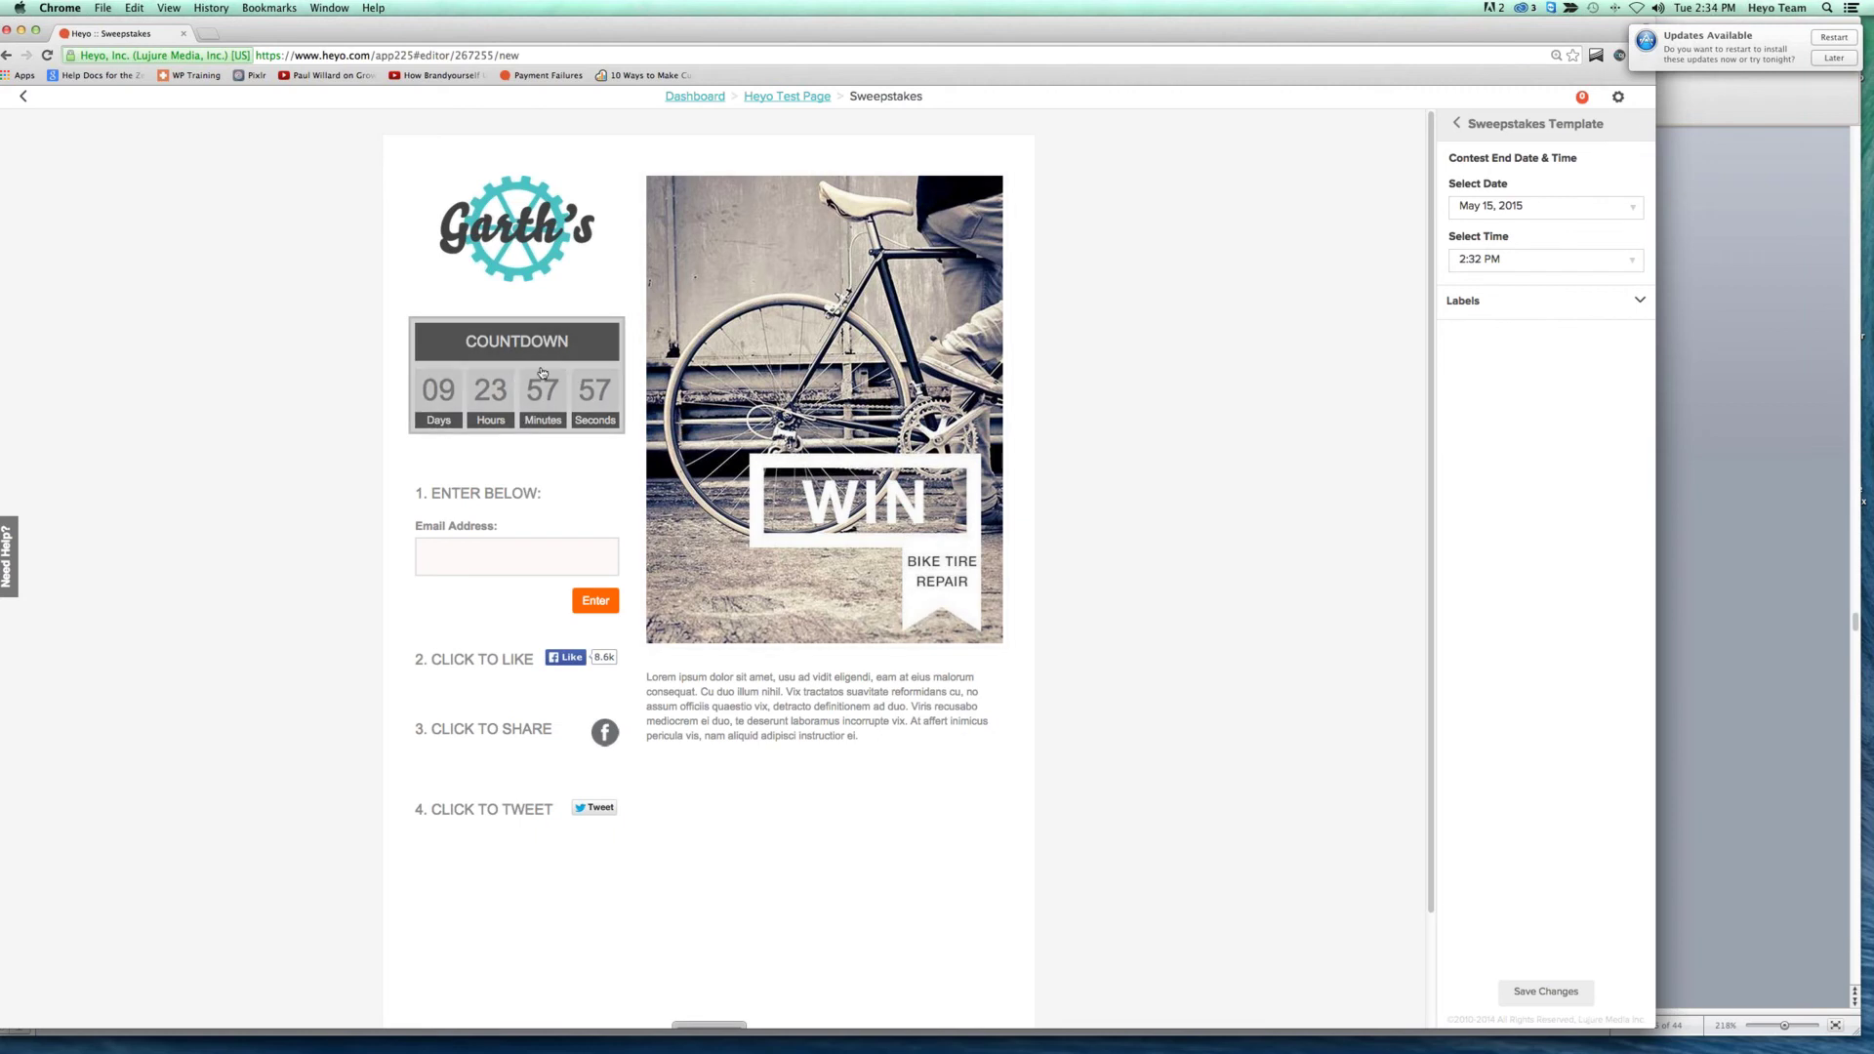
{"action": "left_click", "coordinate": [1456, 123]}
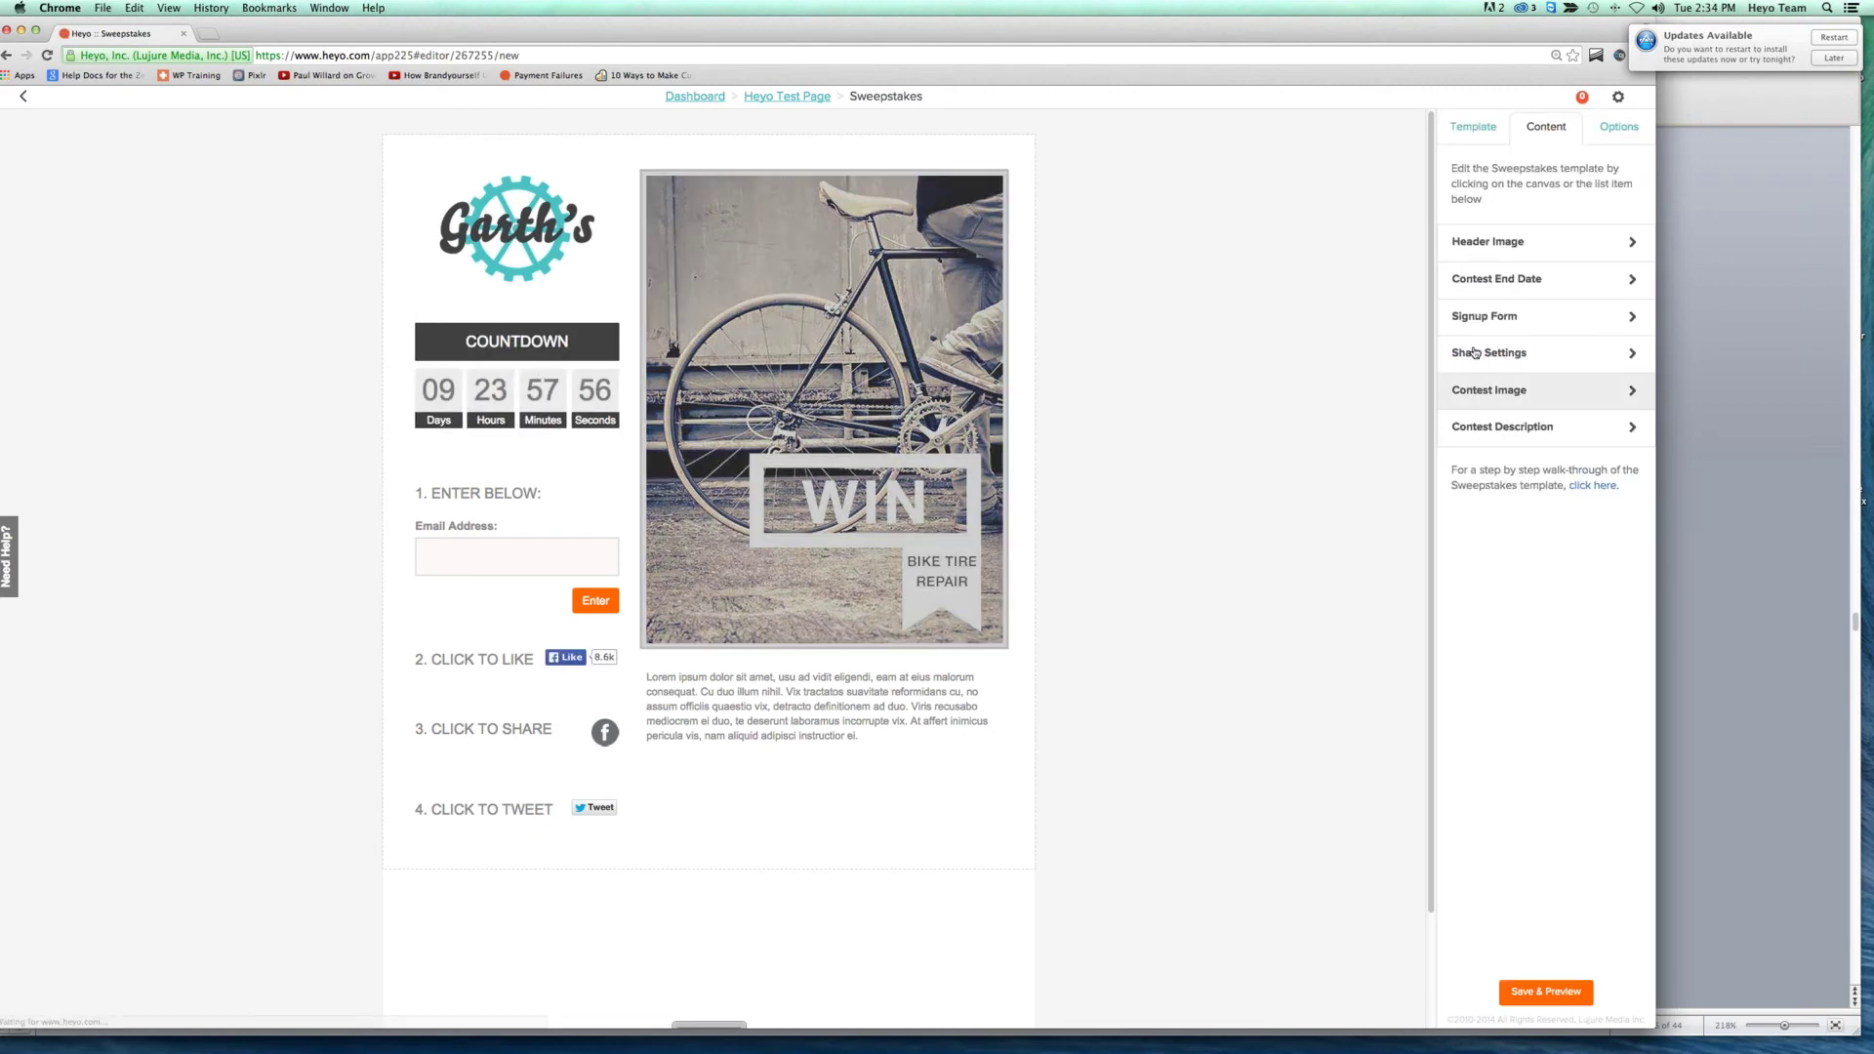
- Set the signup form's lead destination to a downloadable .CSV file
{"action": "left_click", "coordinate": [1476, 327]}
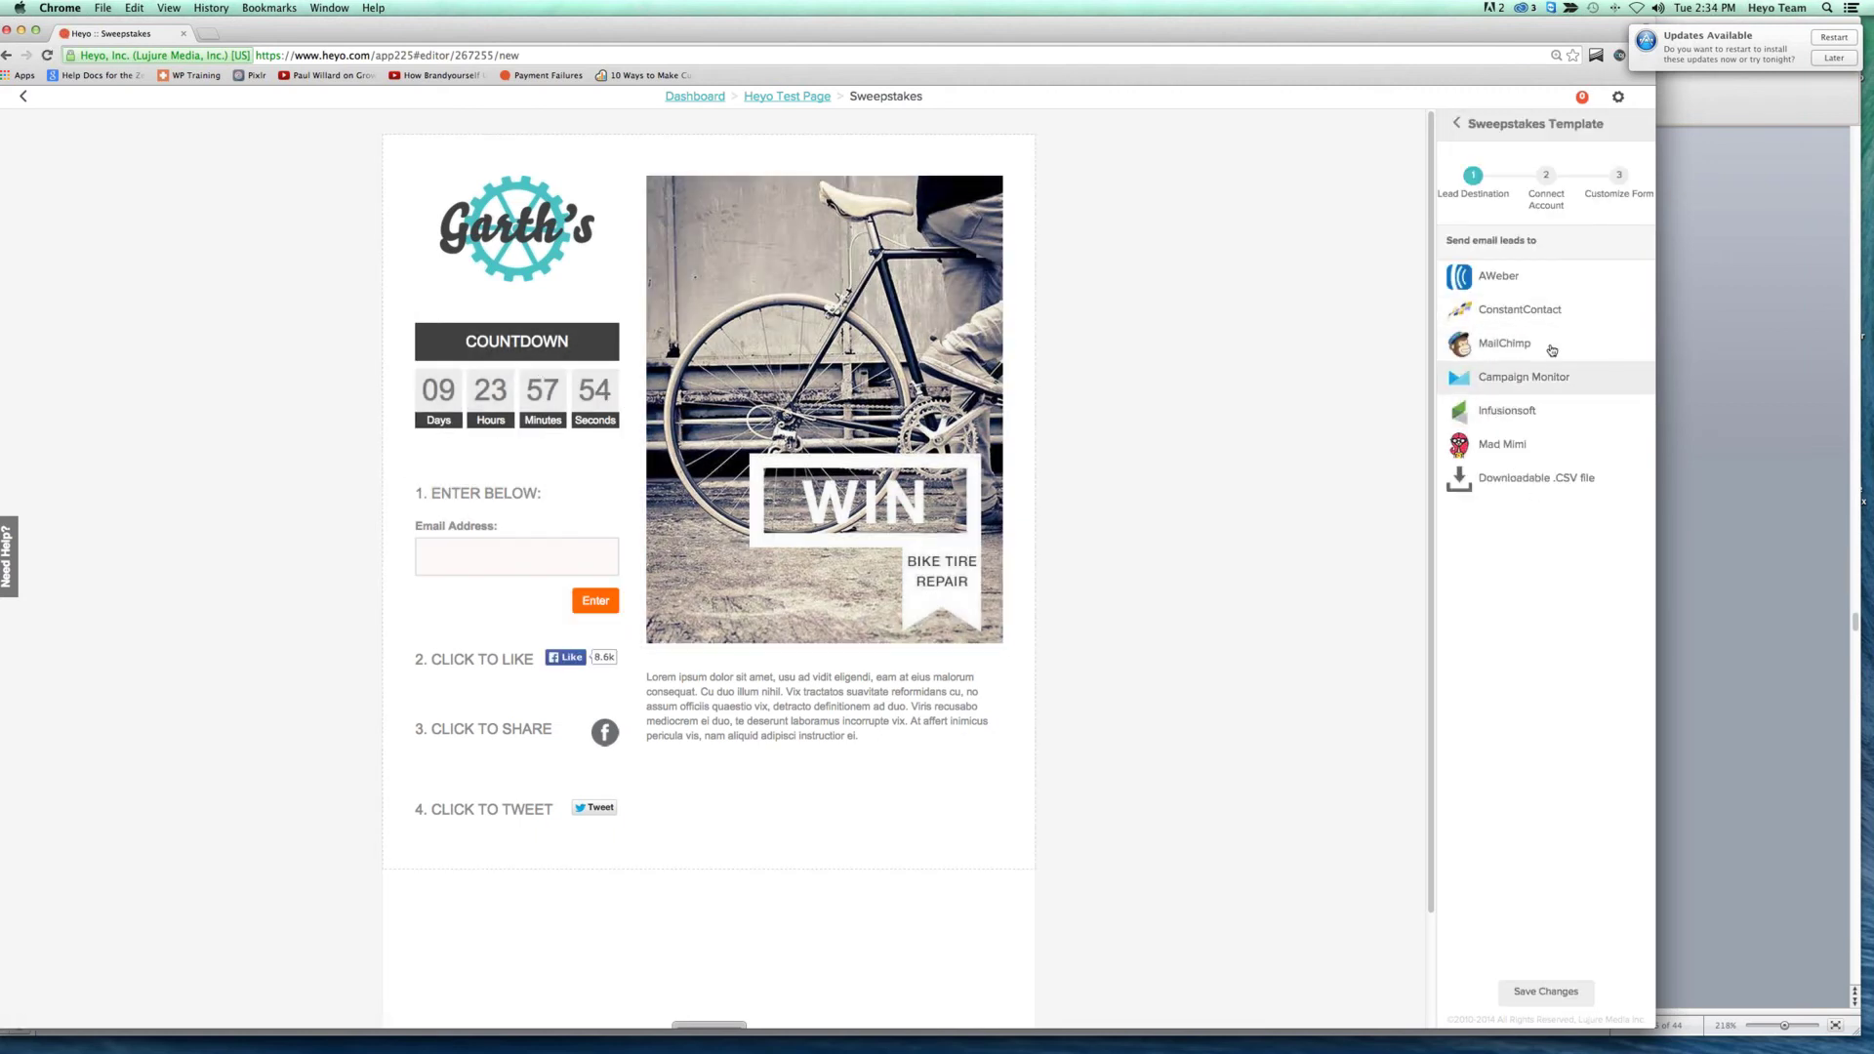
{"action": "left_click", "coordinate": [1508, 479]}
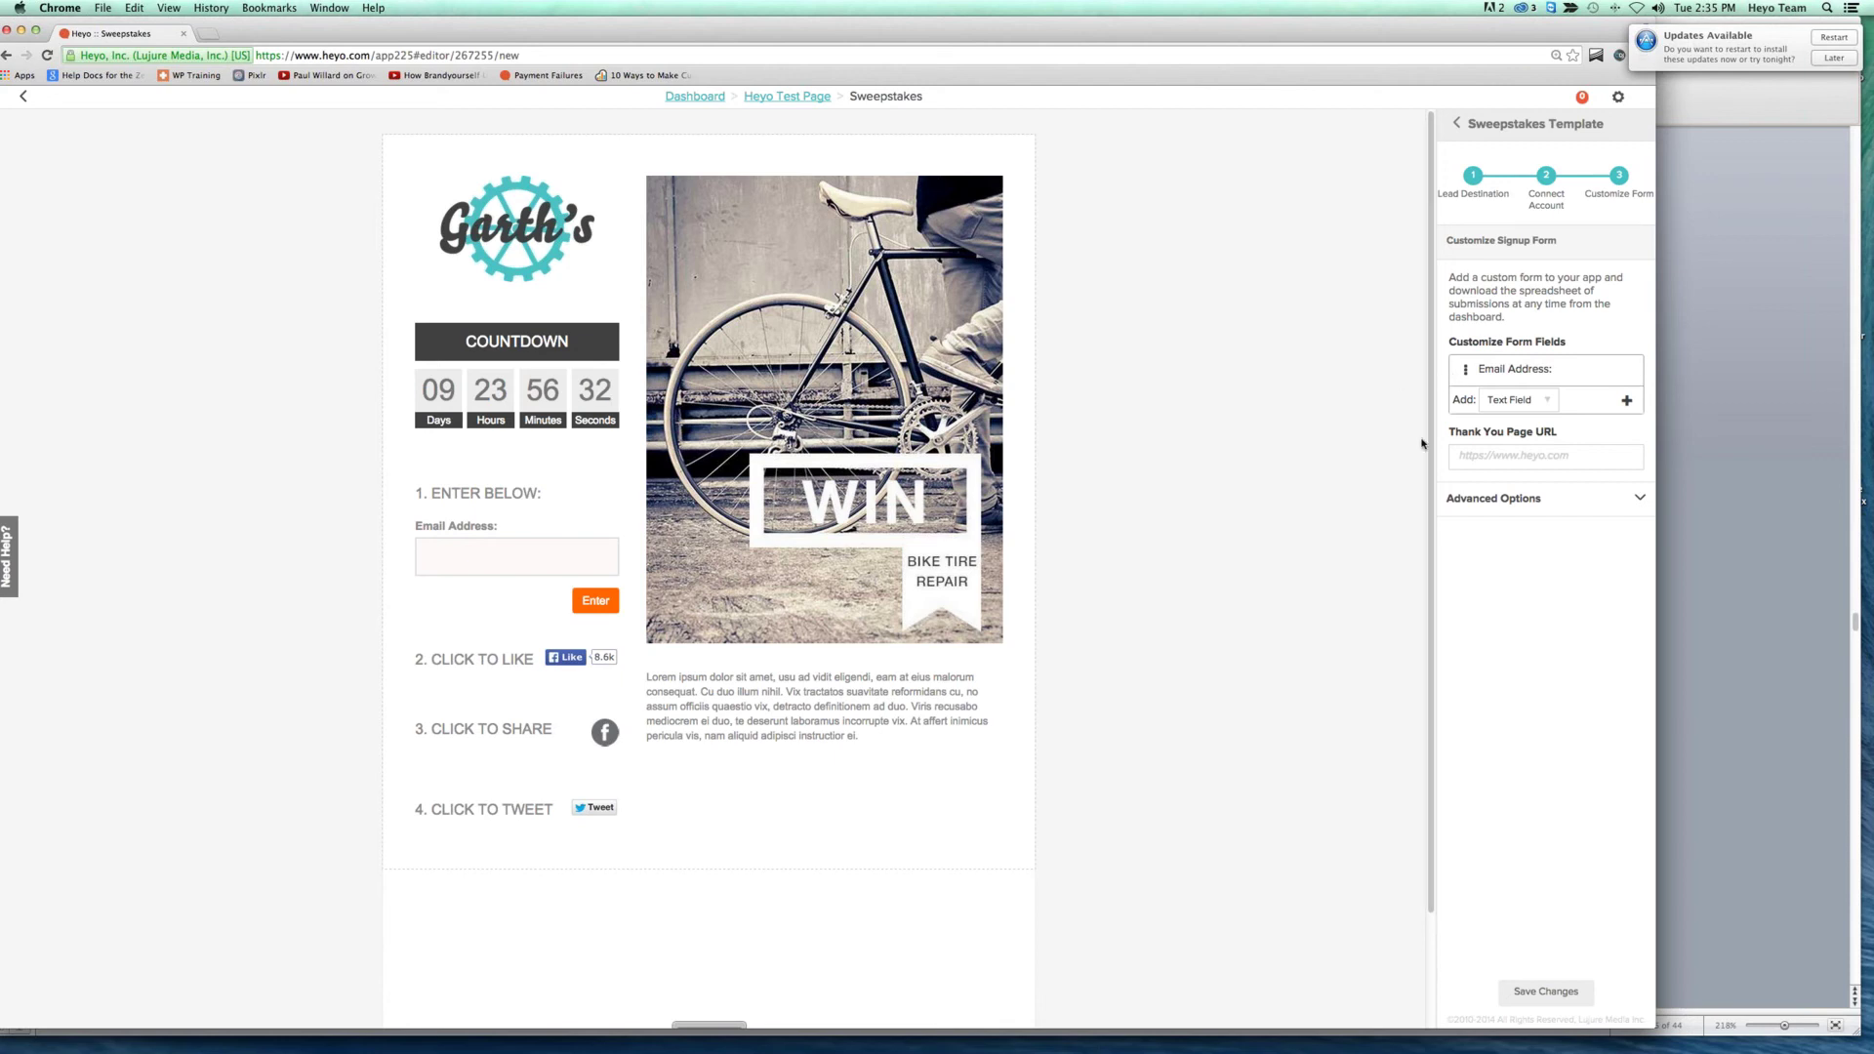
- Try out an extra text field named Phone Number on the signup form and remove it again
{"action": "left_click", "coordinate": [1625, 403]}
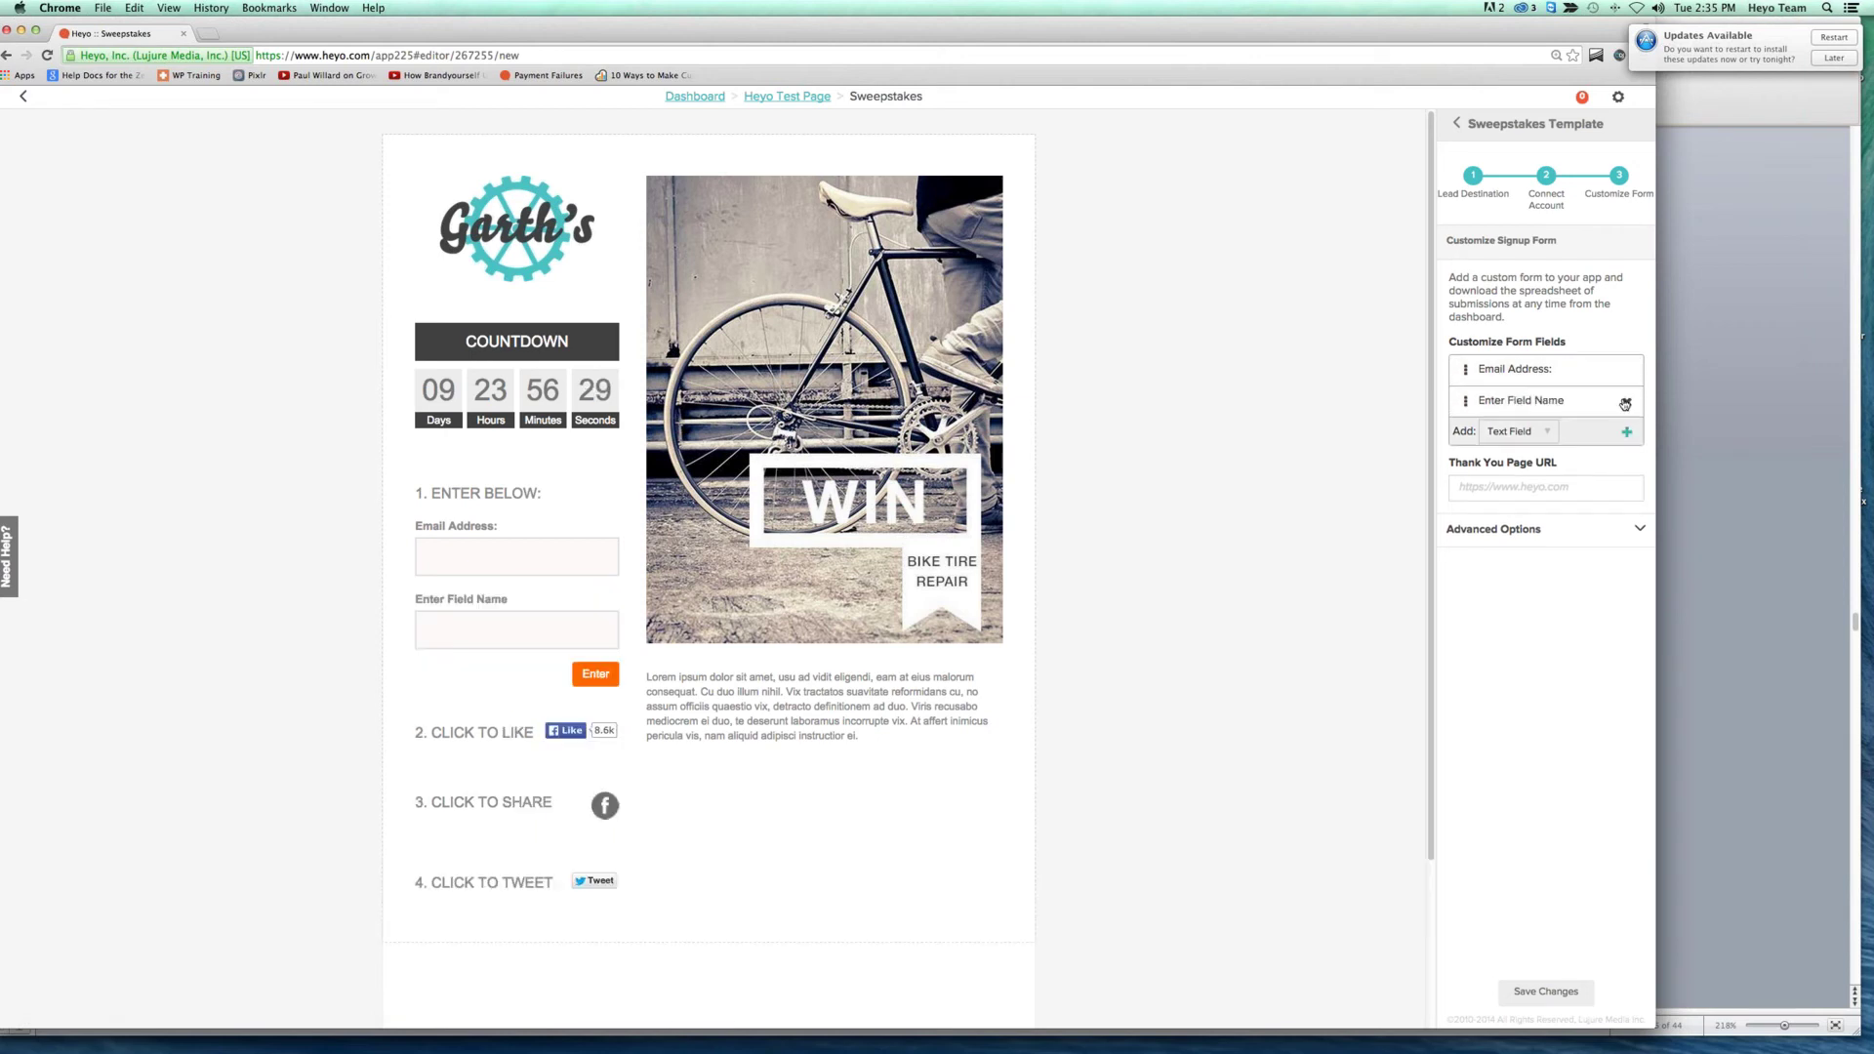
{"action": "triple_click", "coordinate": [1524, 402]}
{"action": "type", "text": "Phone Numbe"}
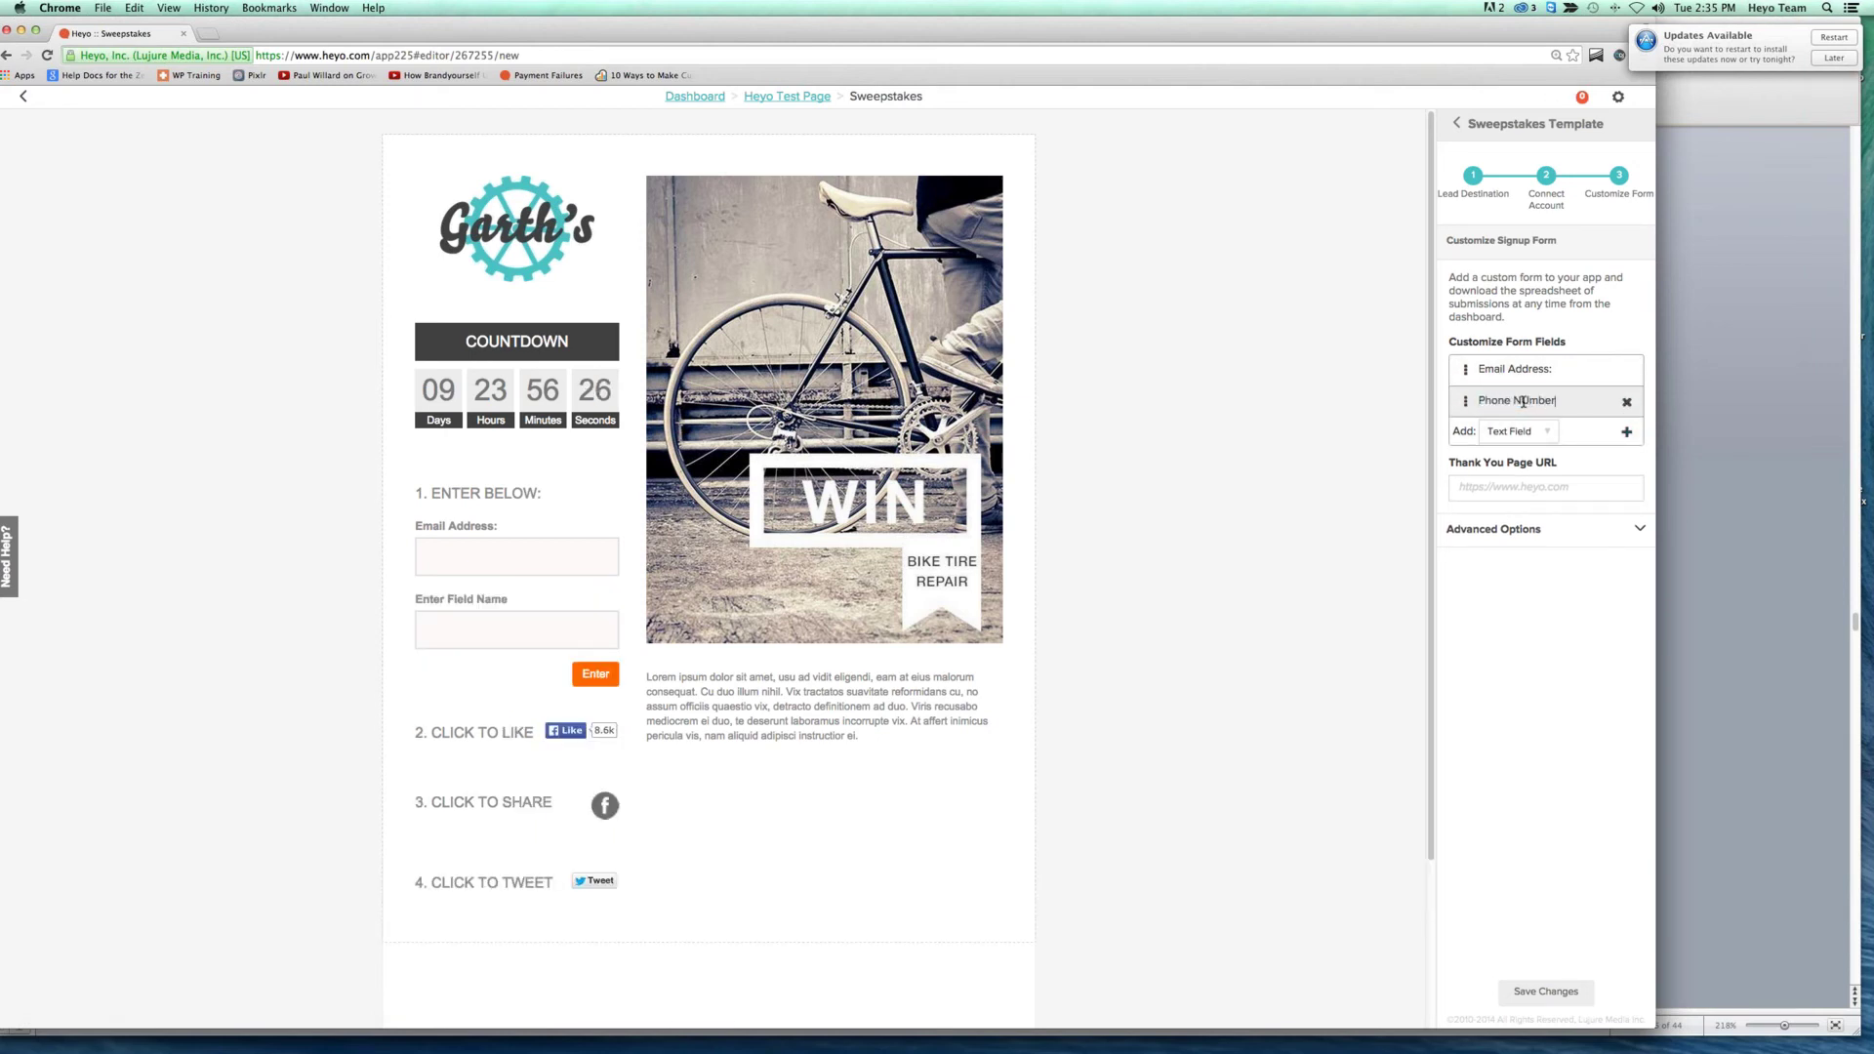
{"action": "type", "text": "r"}
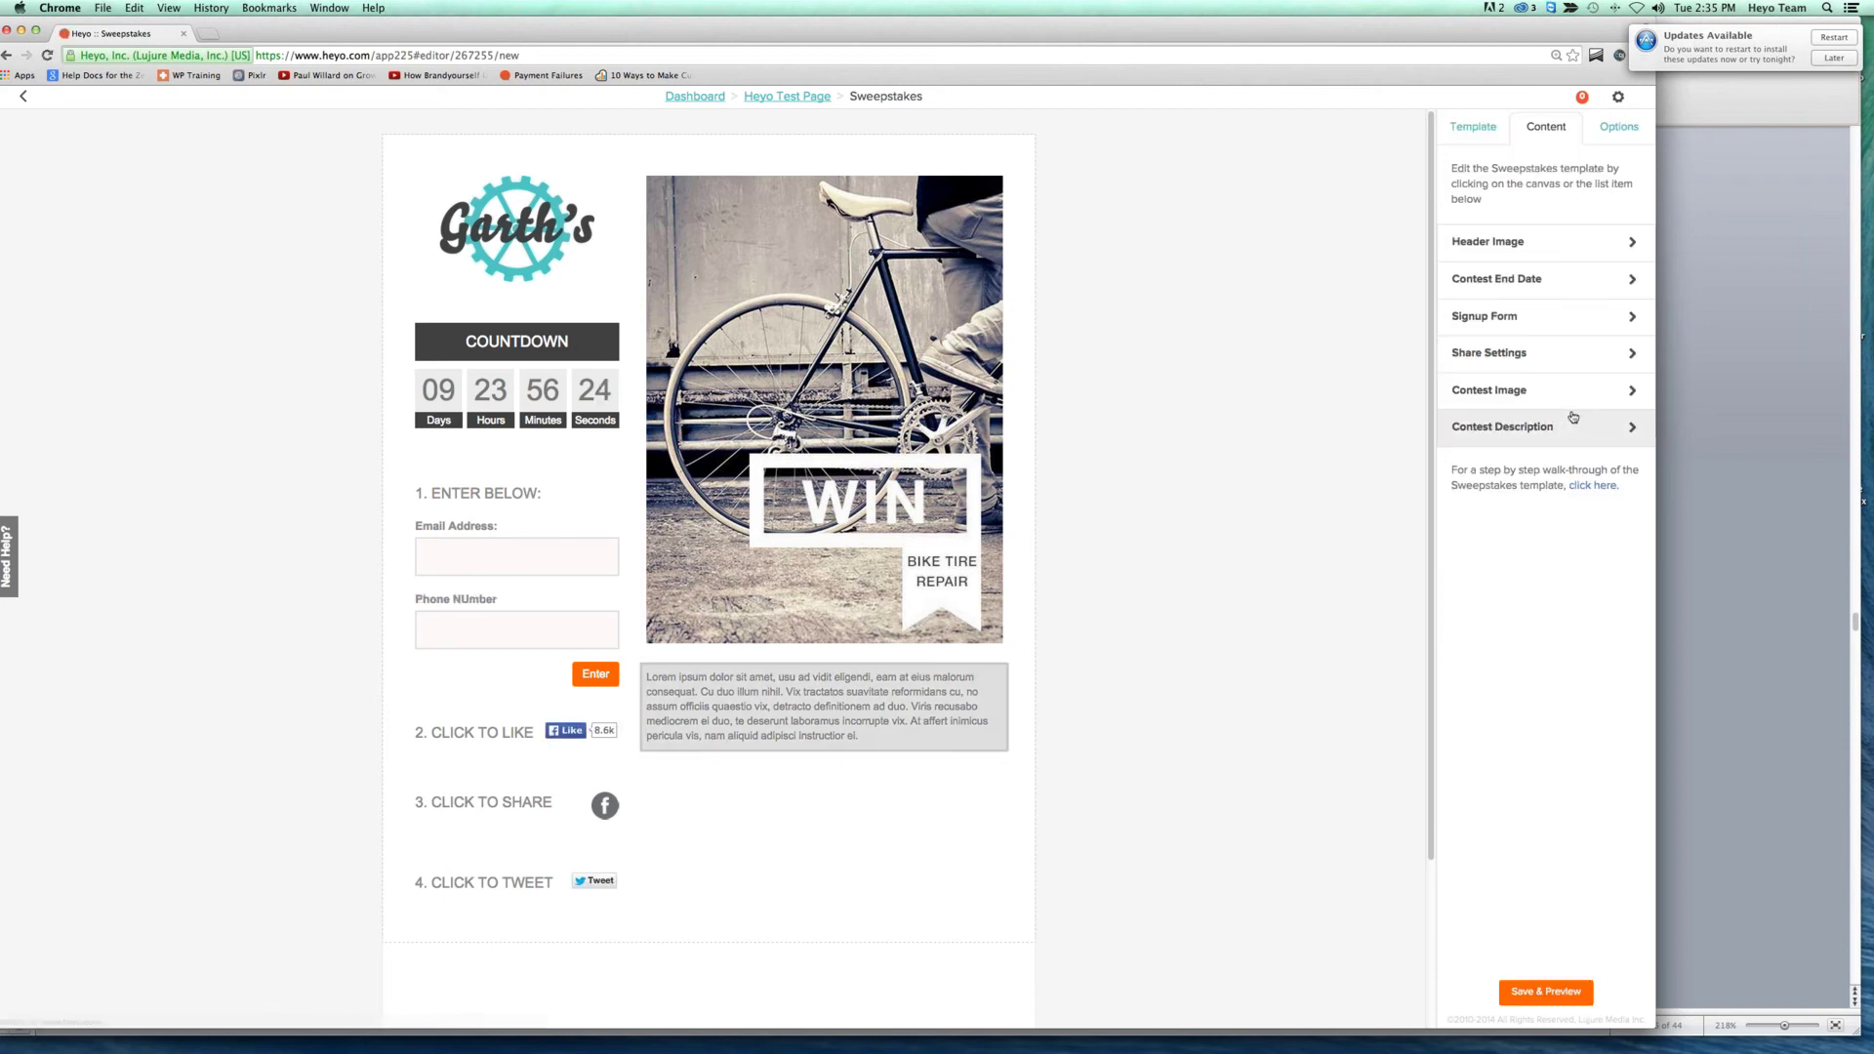
{"action": "left_click", "coordinate": [1523, 316]}
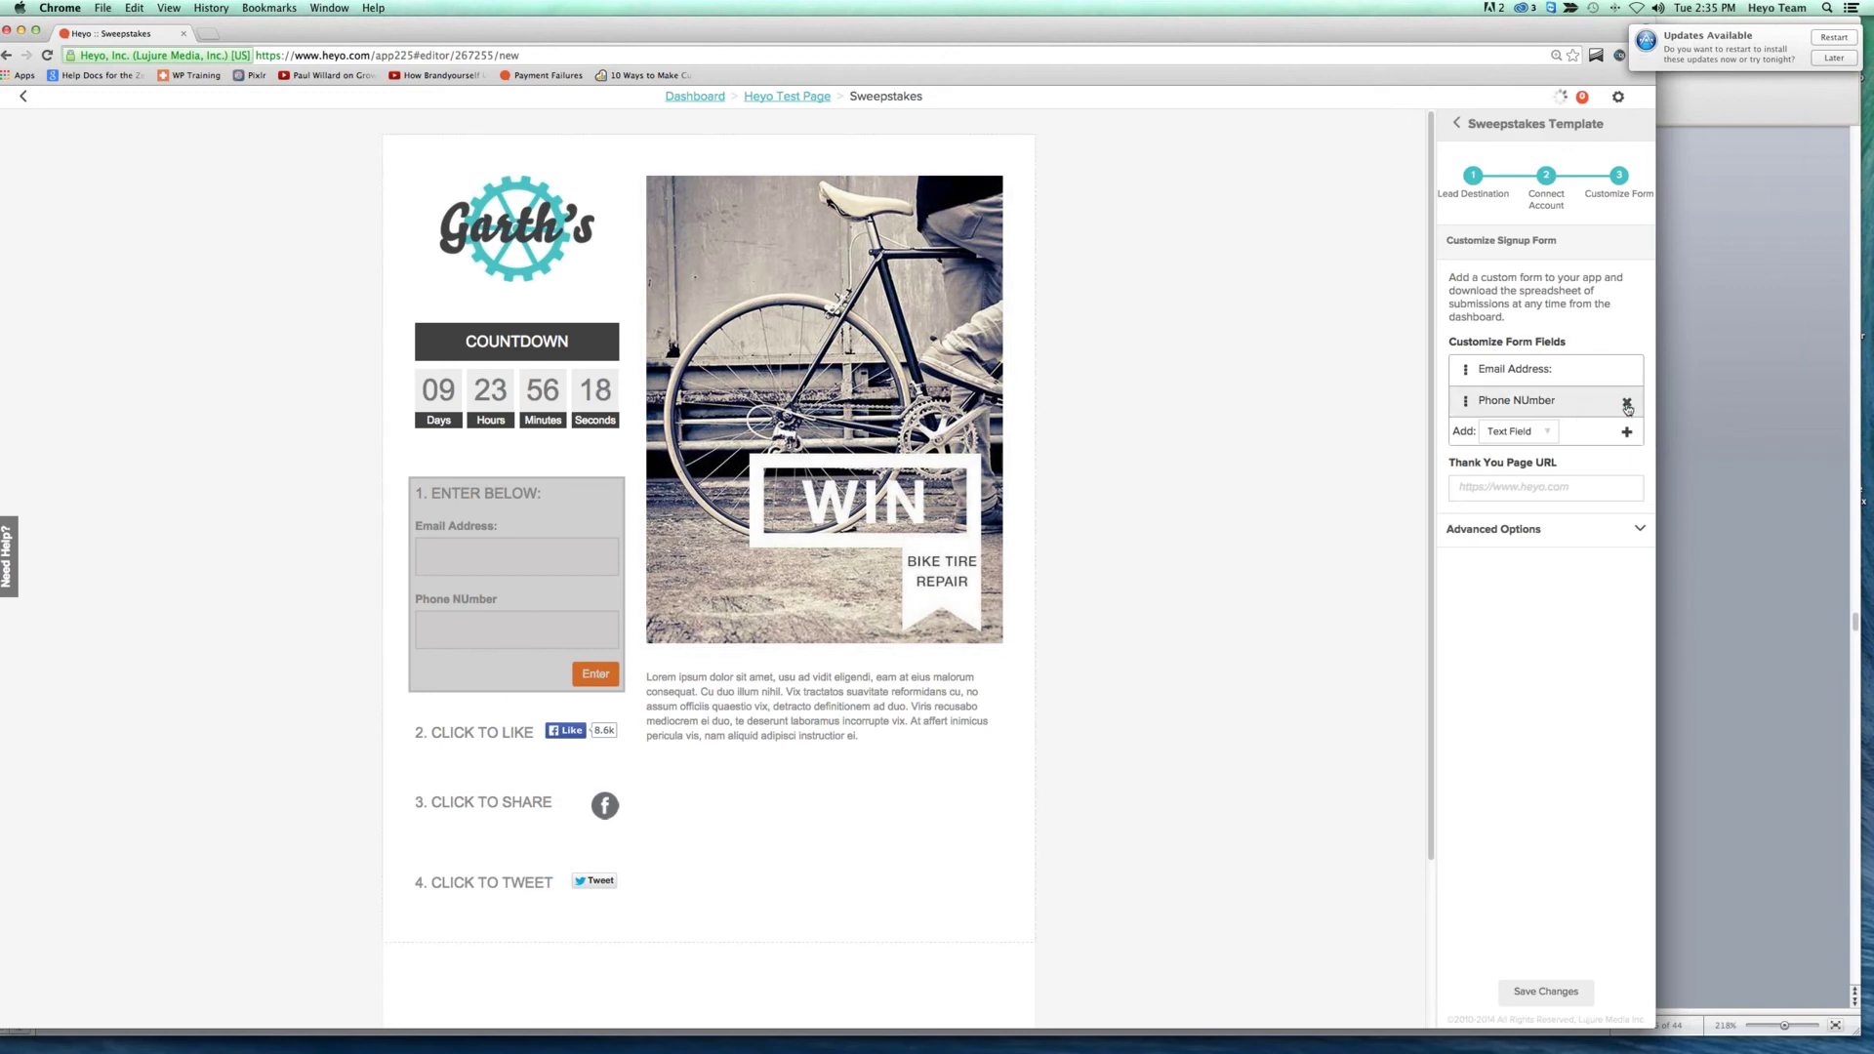
{"action": "left_click", "coordinate": [1626, 402]}
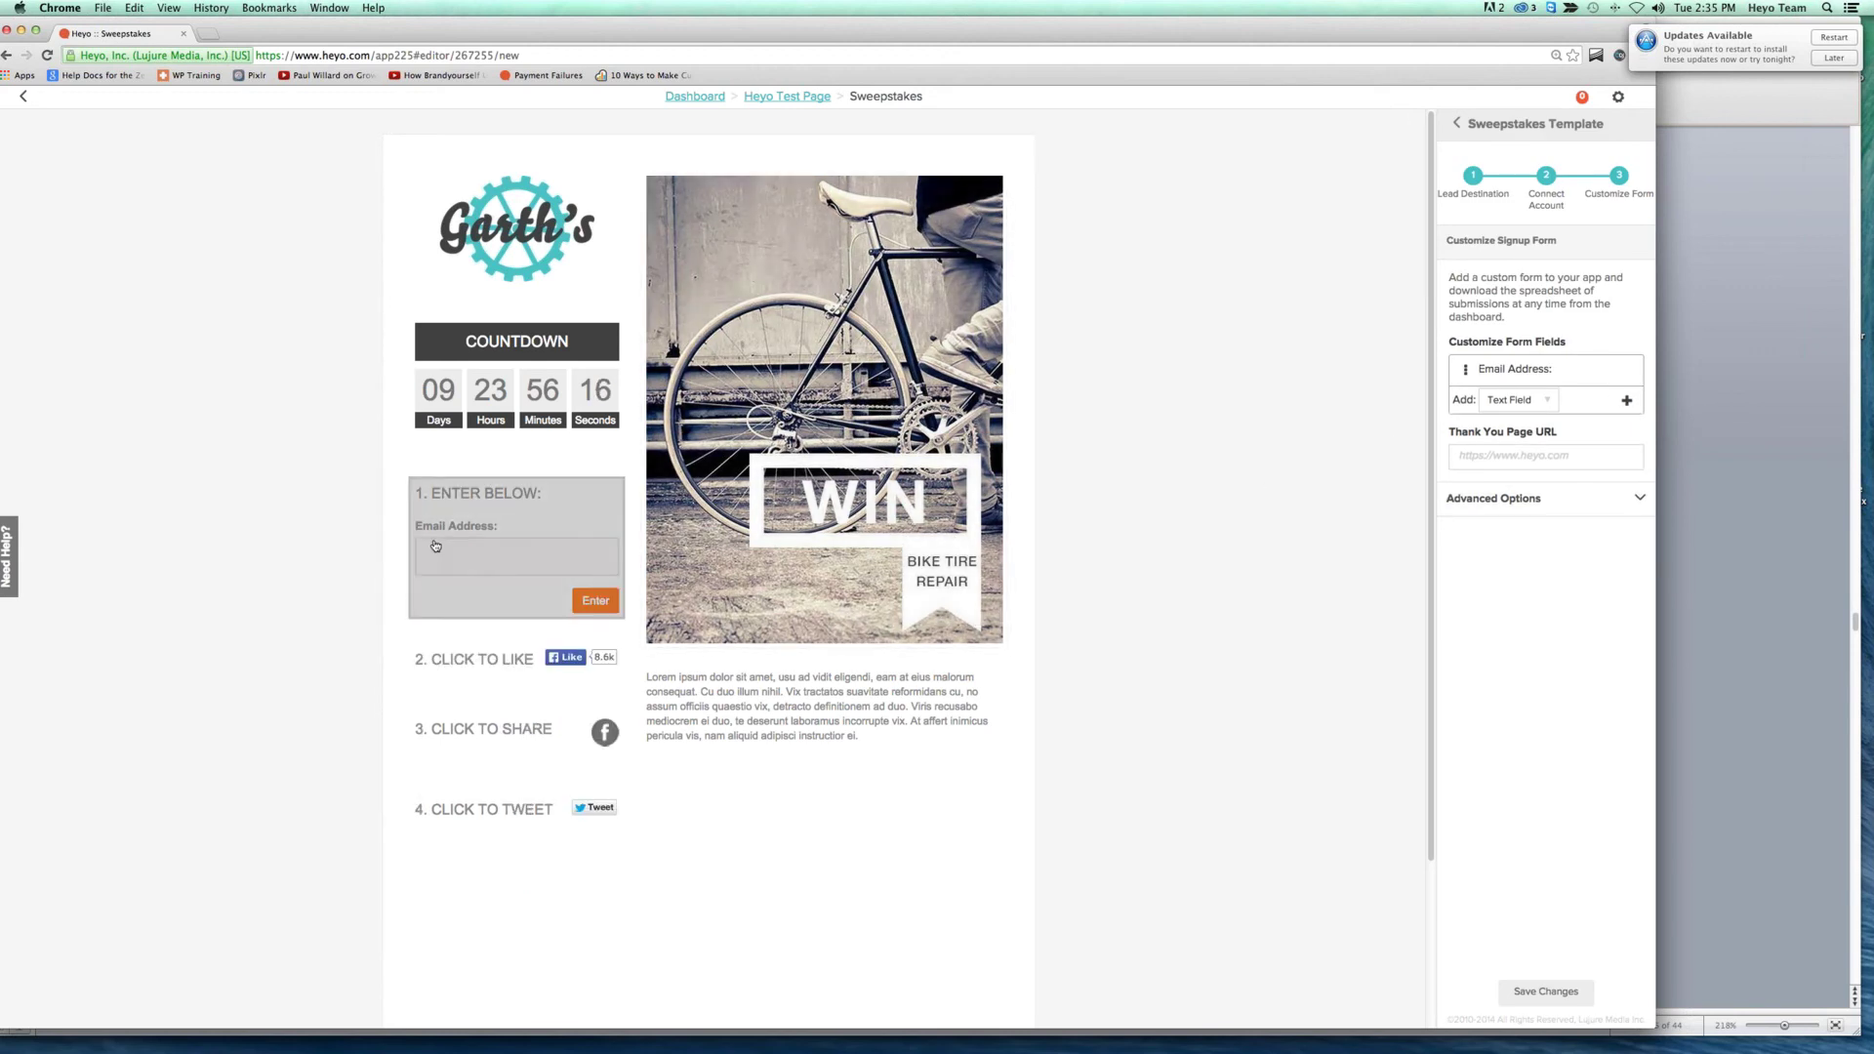
{"action": "left_click", "coordinate": [1432, 385]}
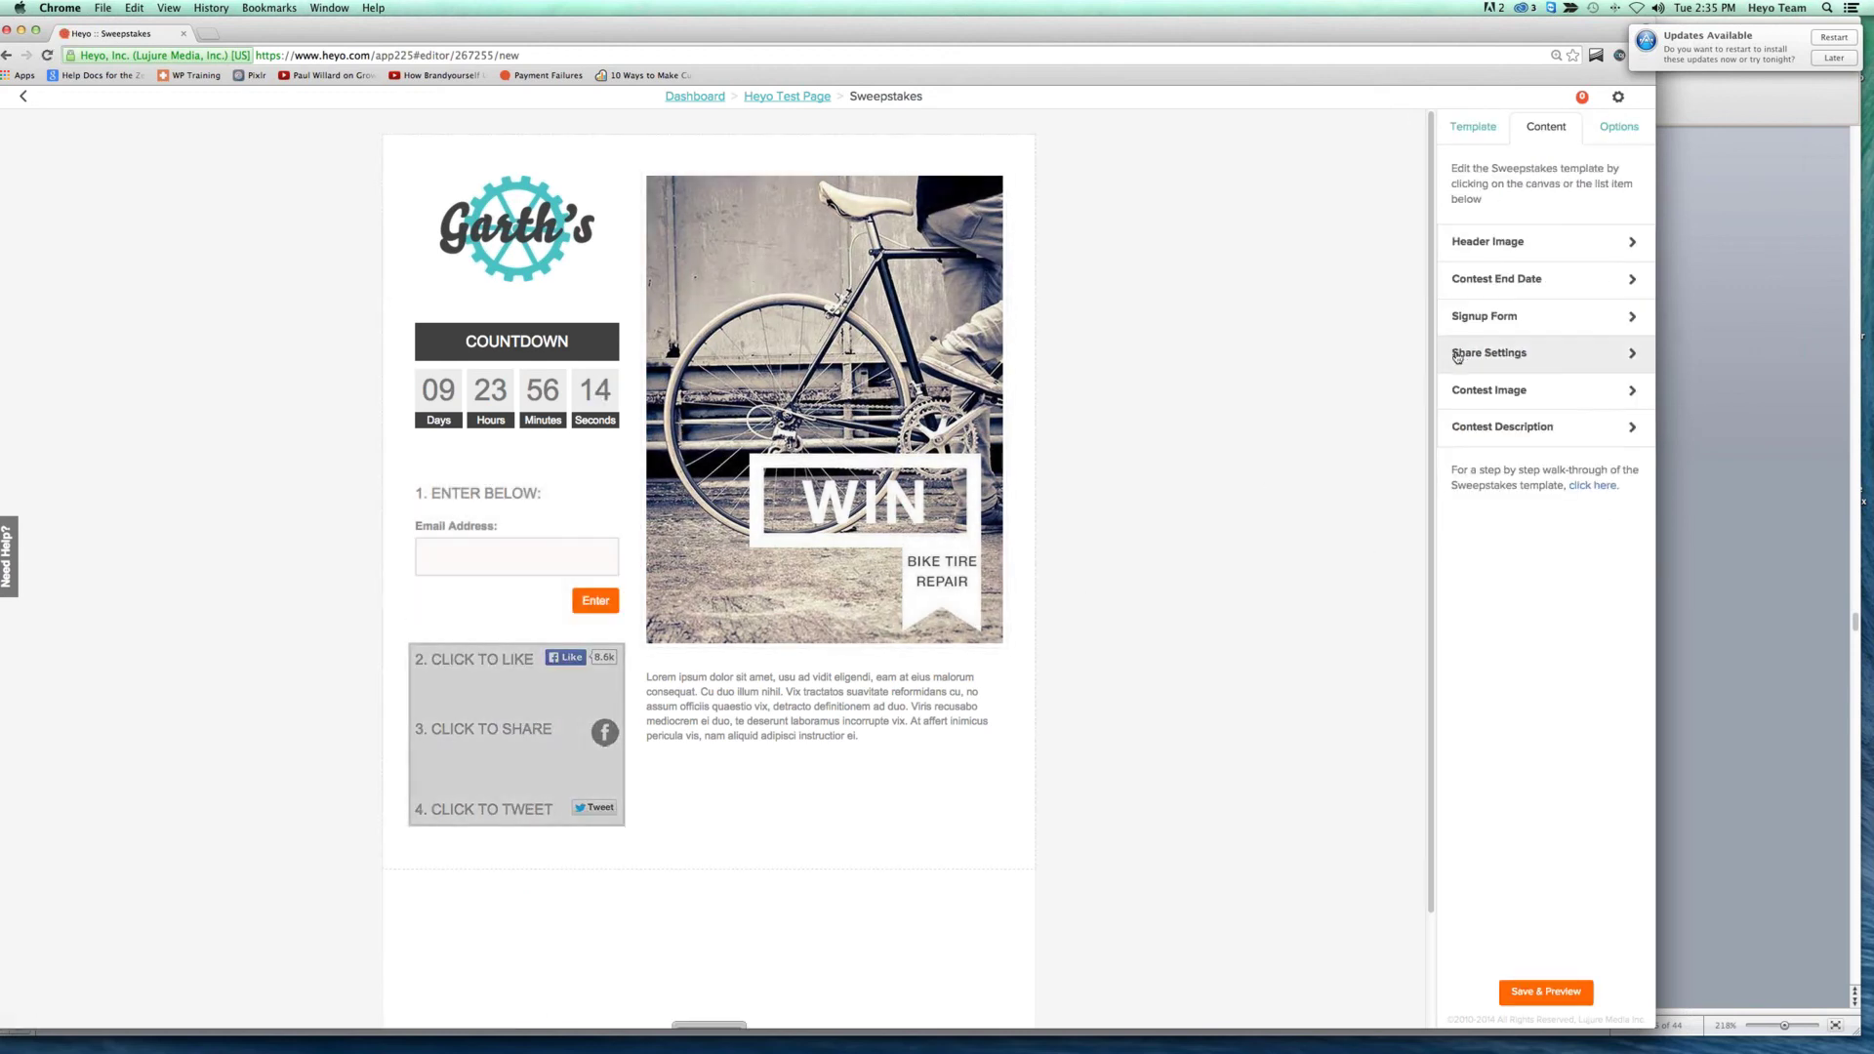
- Set the share and tweet text to "Just entered to win a free bike from Garth's, click here to enter!"
{"action": "left_click", "coordinate": [1461, 357]}
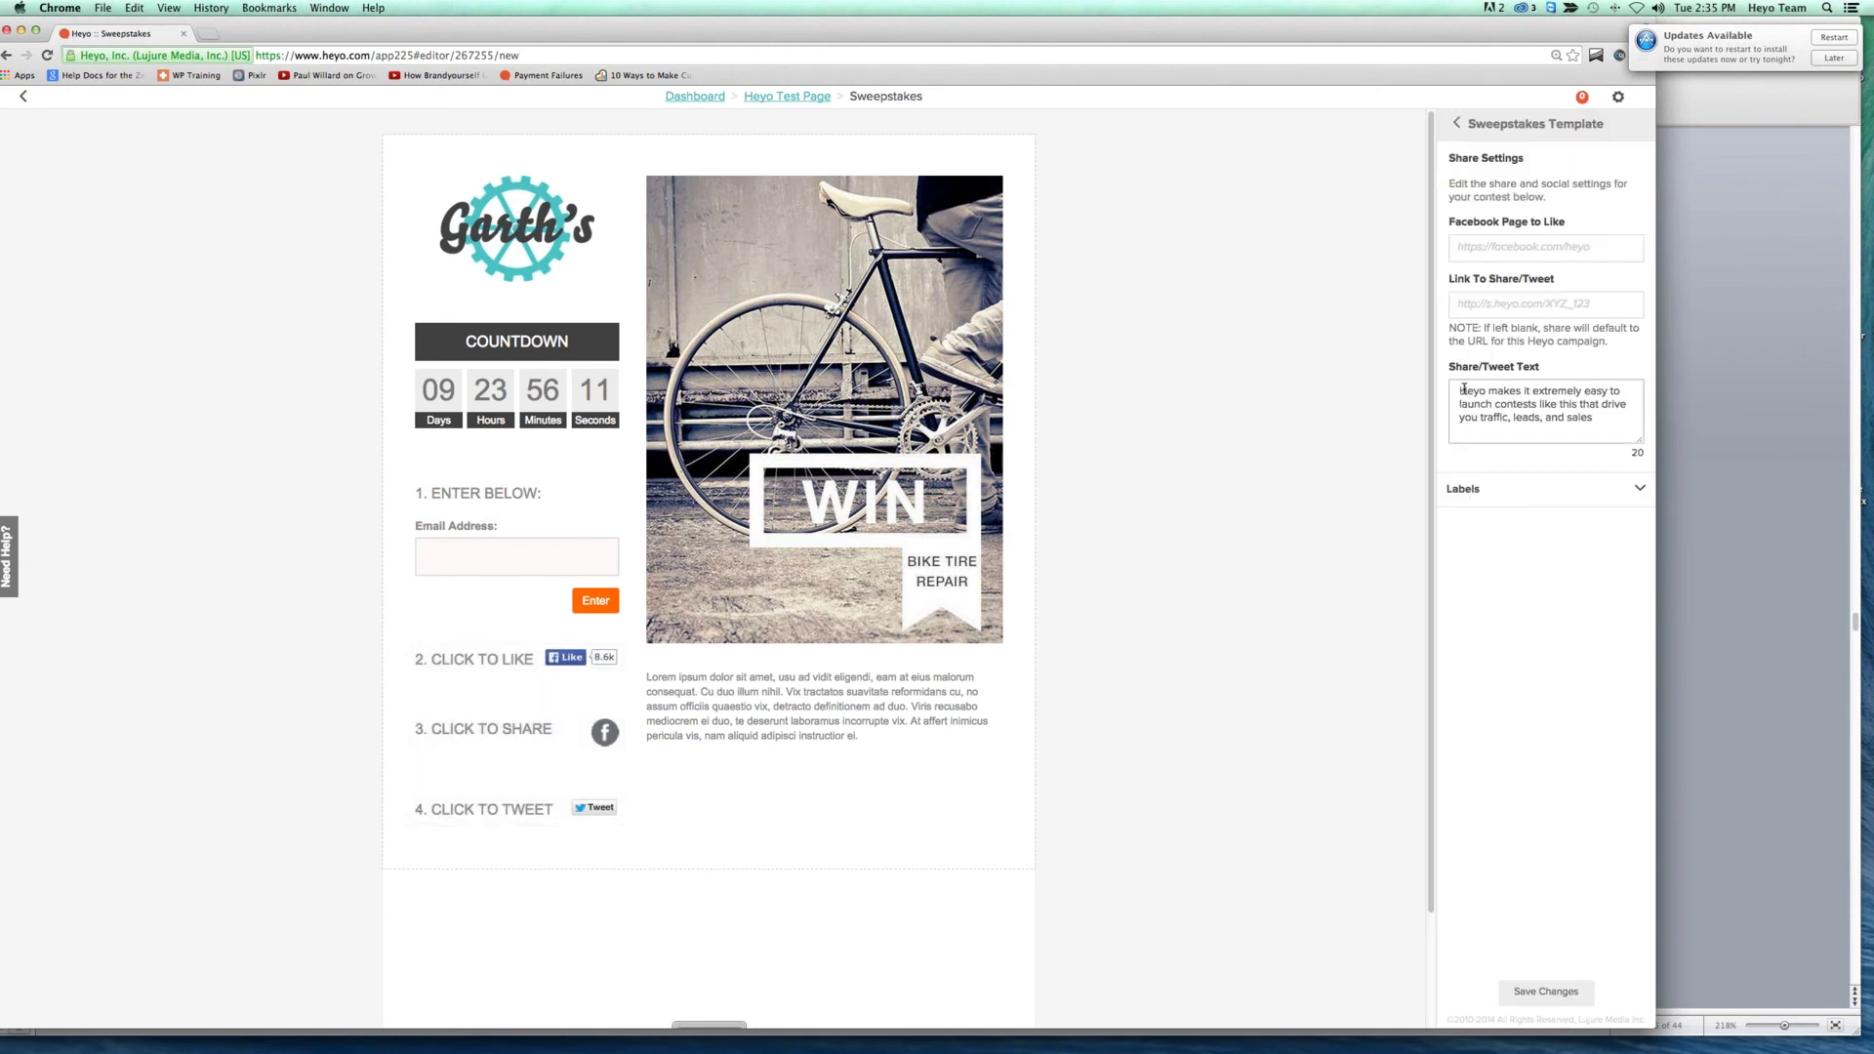
{"action": "left_click", "coordinate": [1477, 248]}
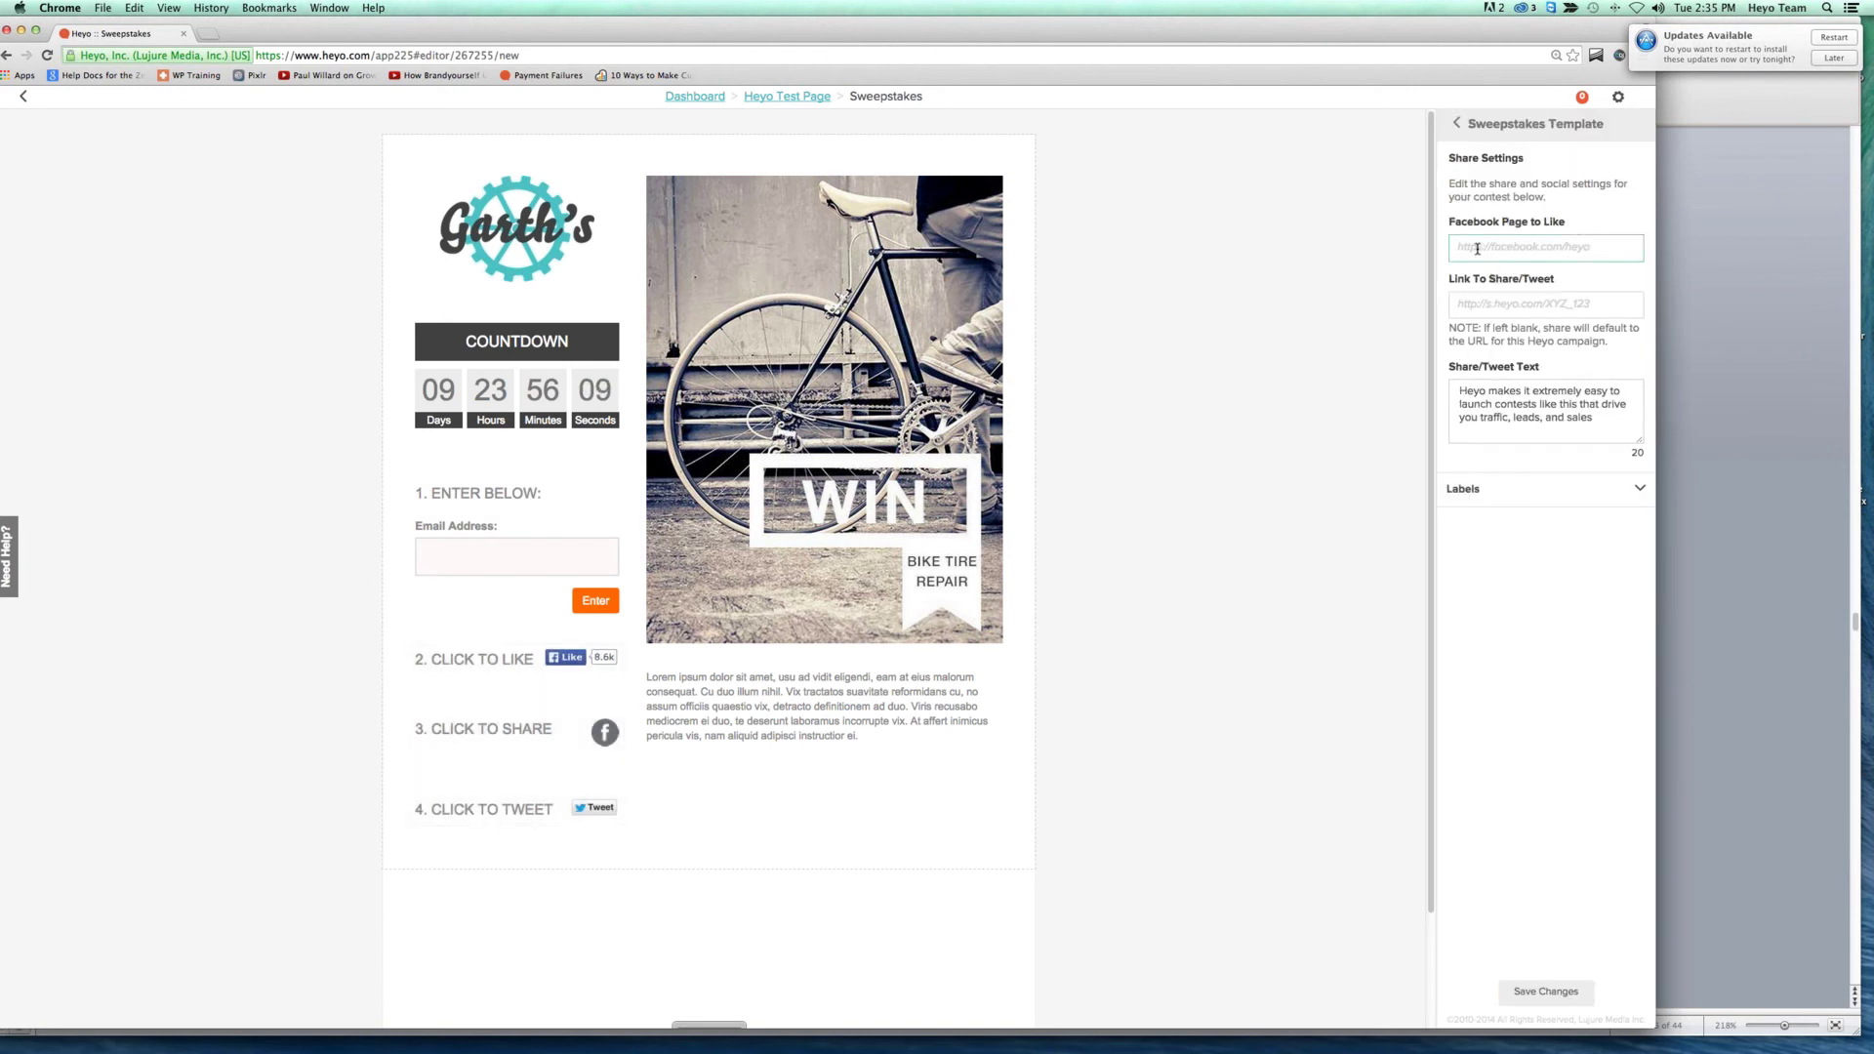
{"action": "left_click", "coordinate": [1478, 247]}
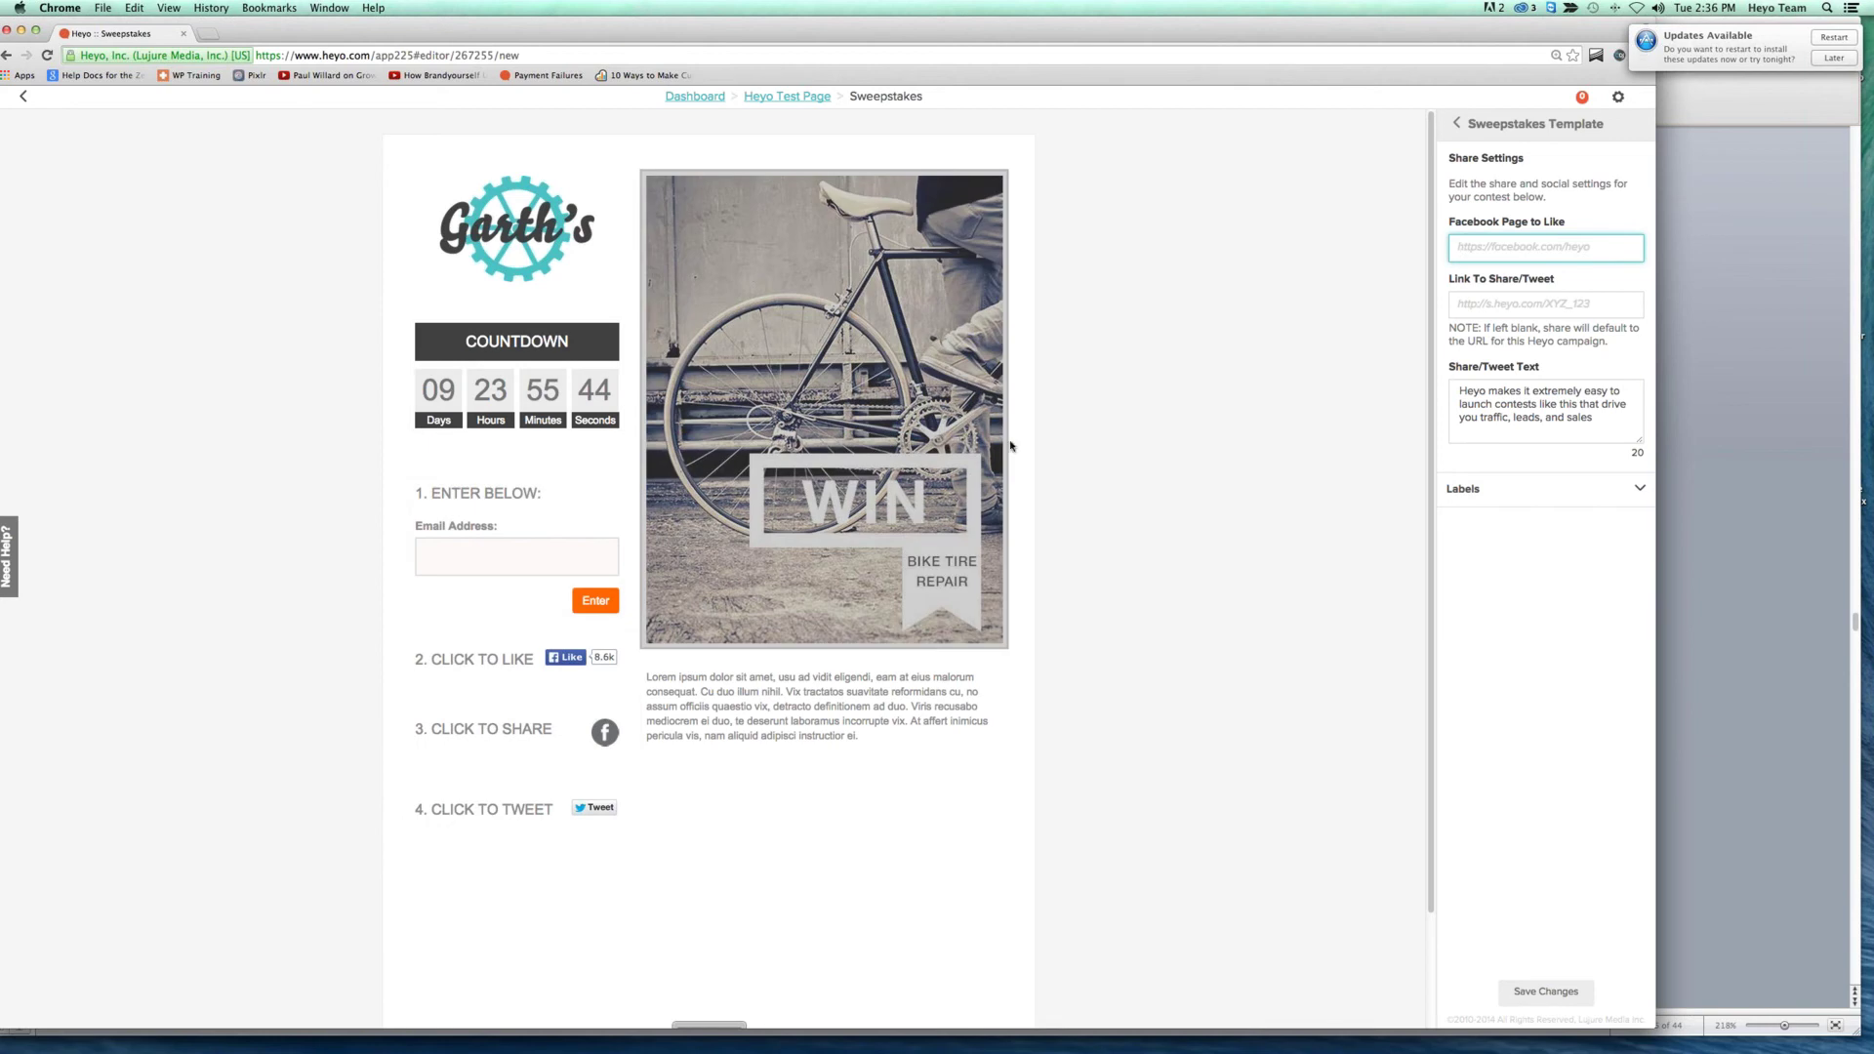
{"action": "left_click", "coordinate": [1566, 414]}
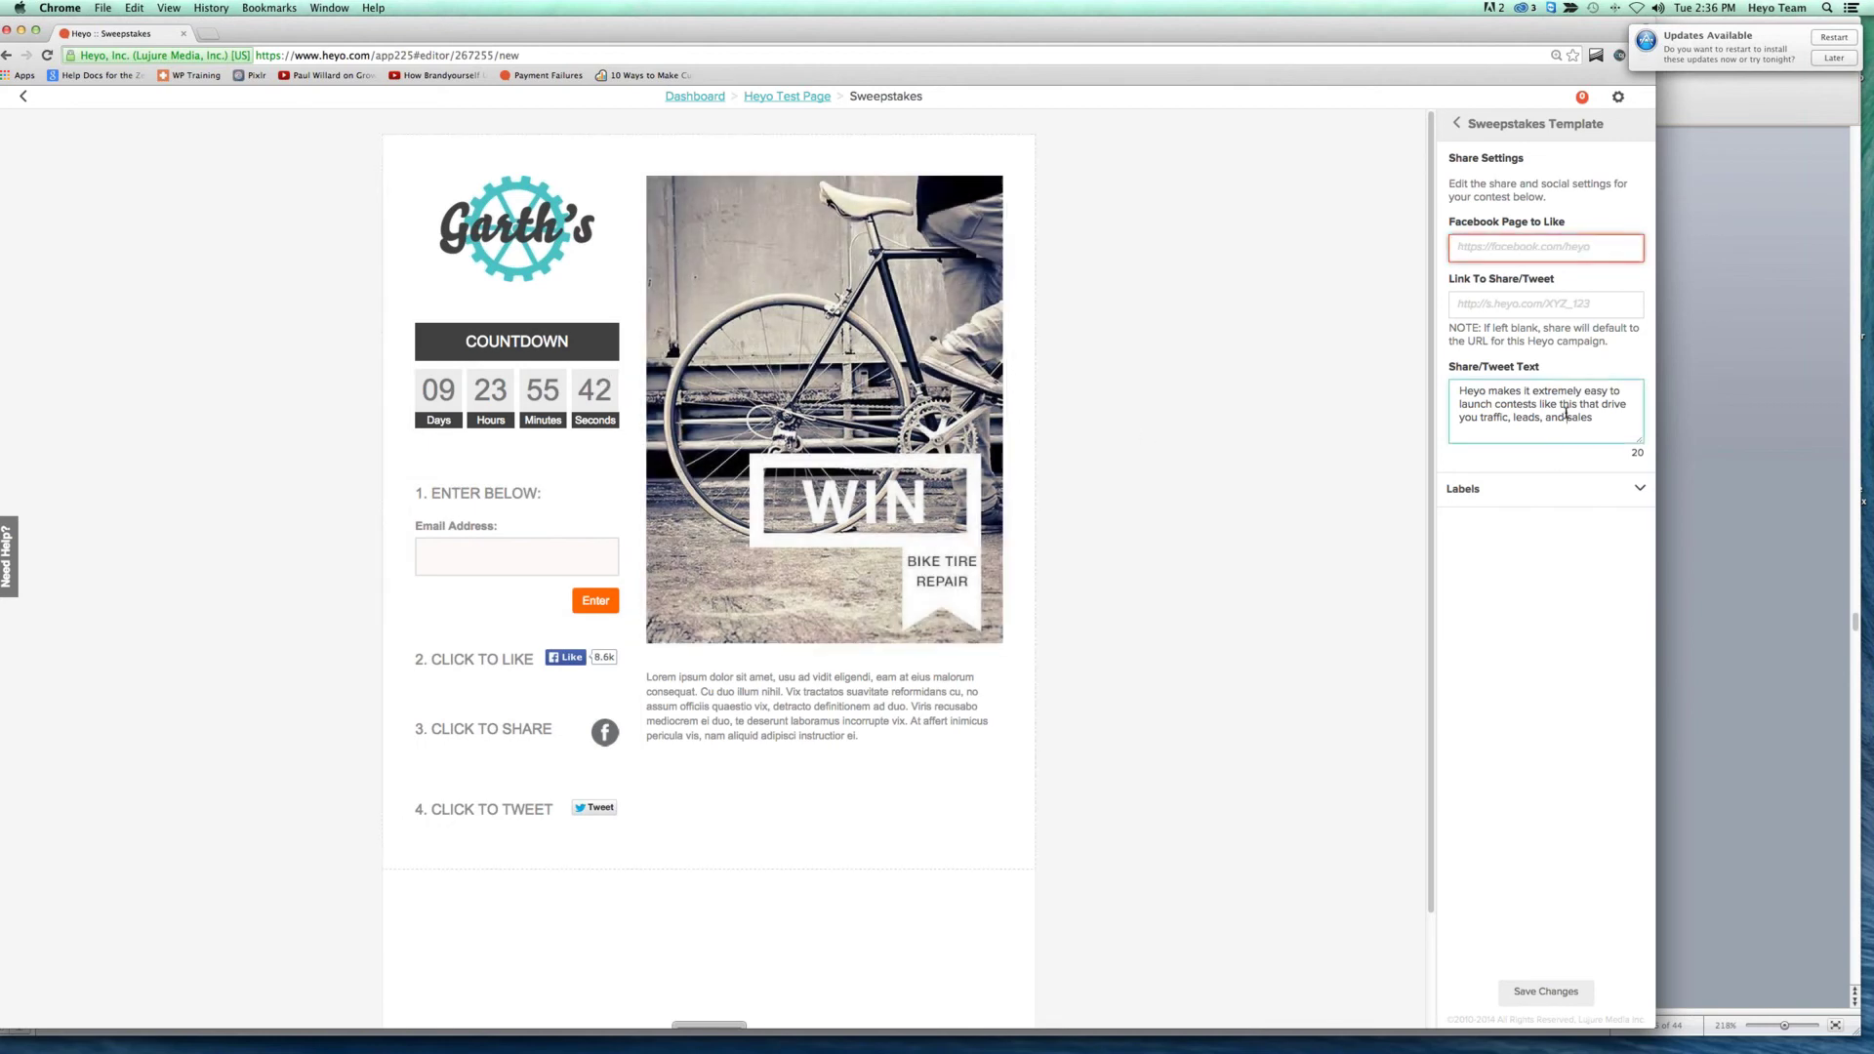
{"action": "triple_click", "coordinate": [1566, 414]}
{"action": "key", "text": "BackSpace"}
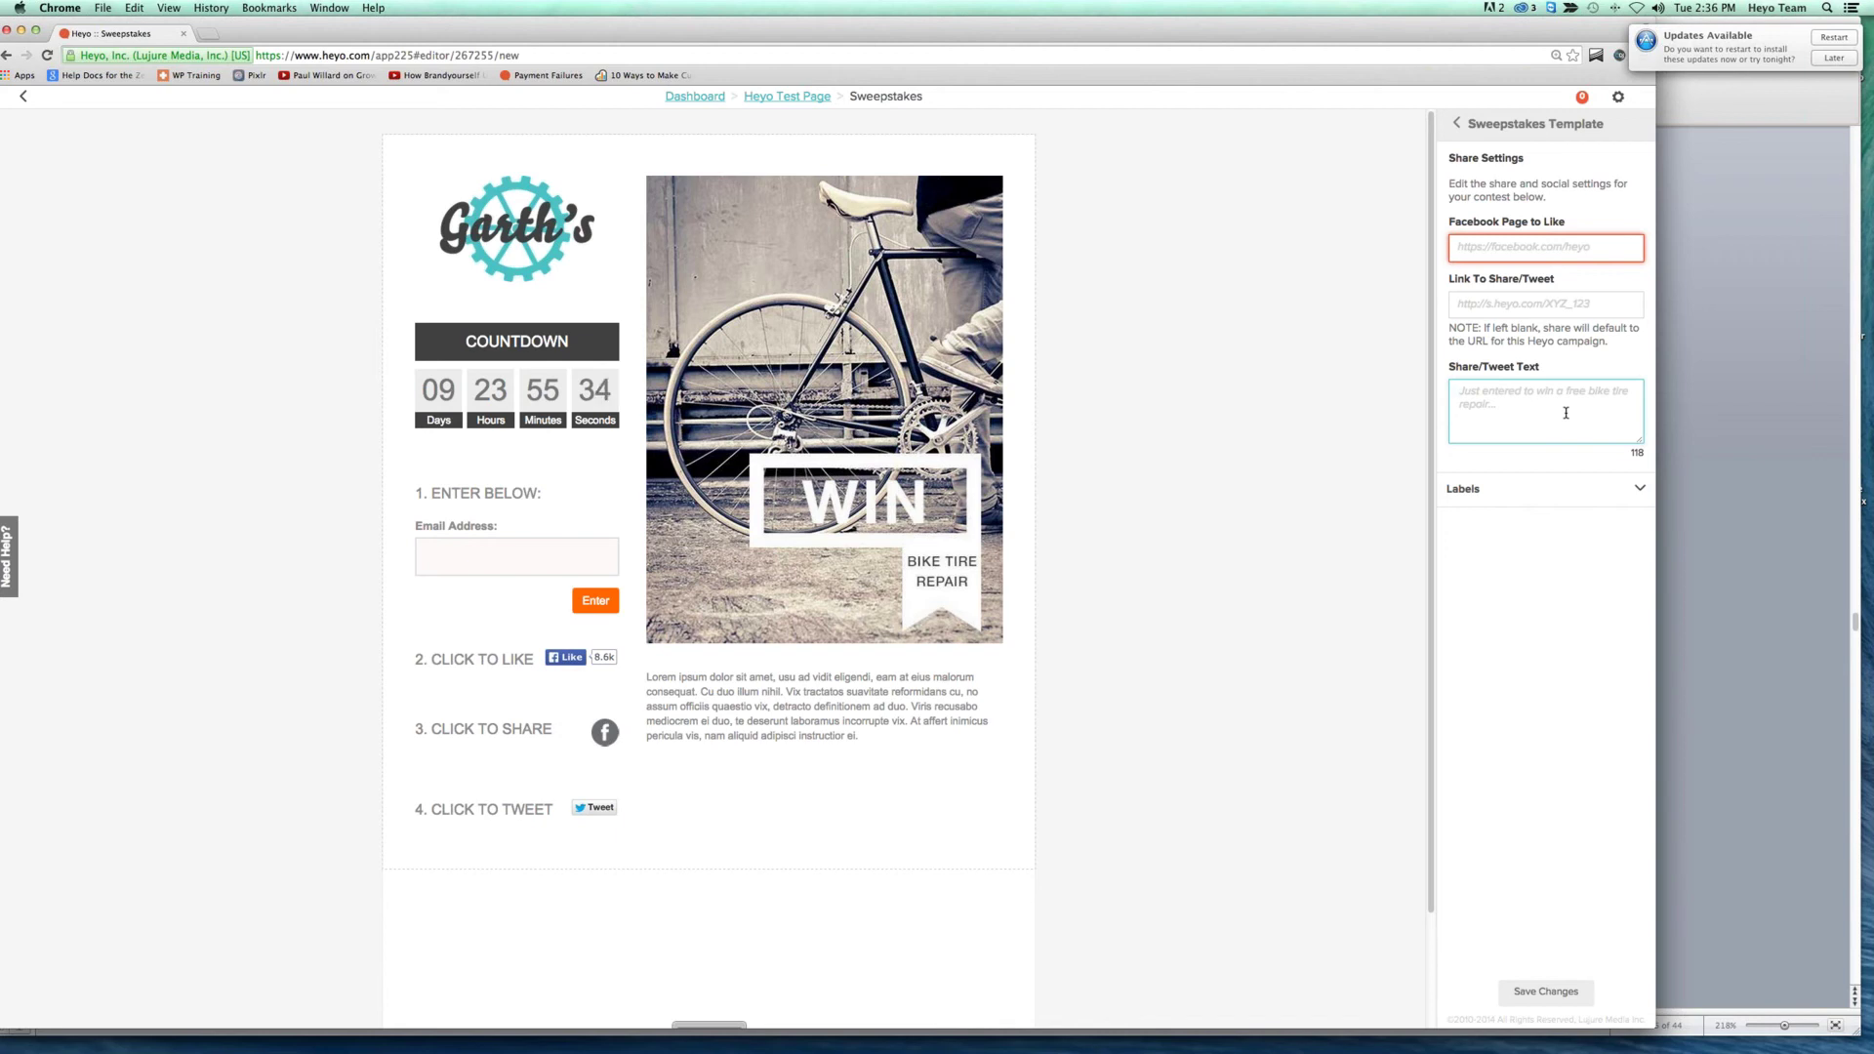
{"action": "type", "text": "Just entered to win a free bike from "}
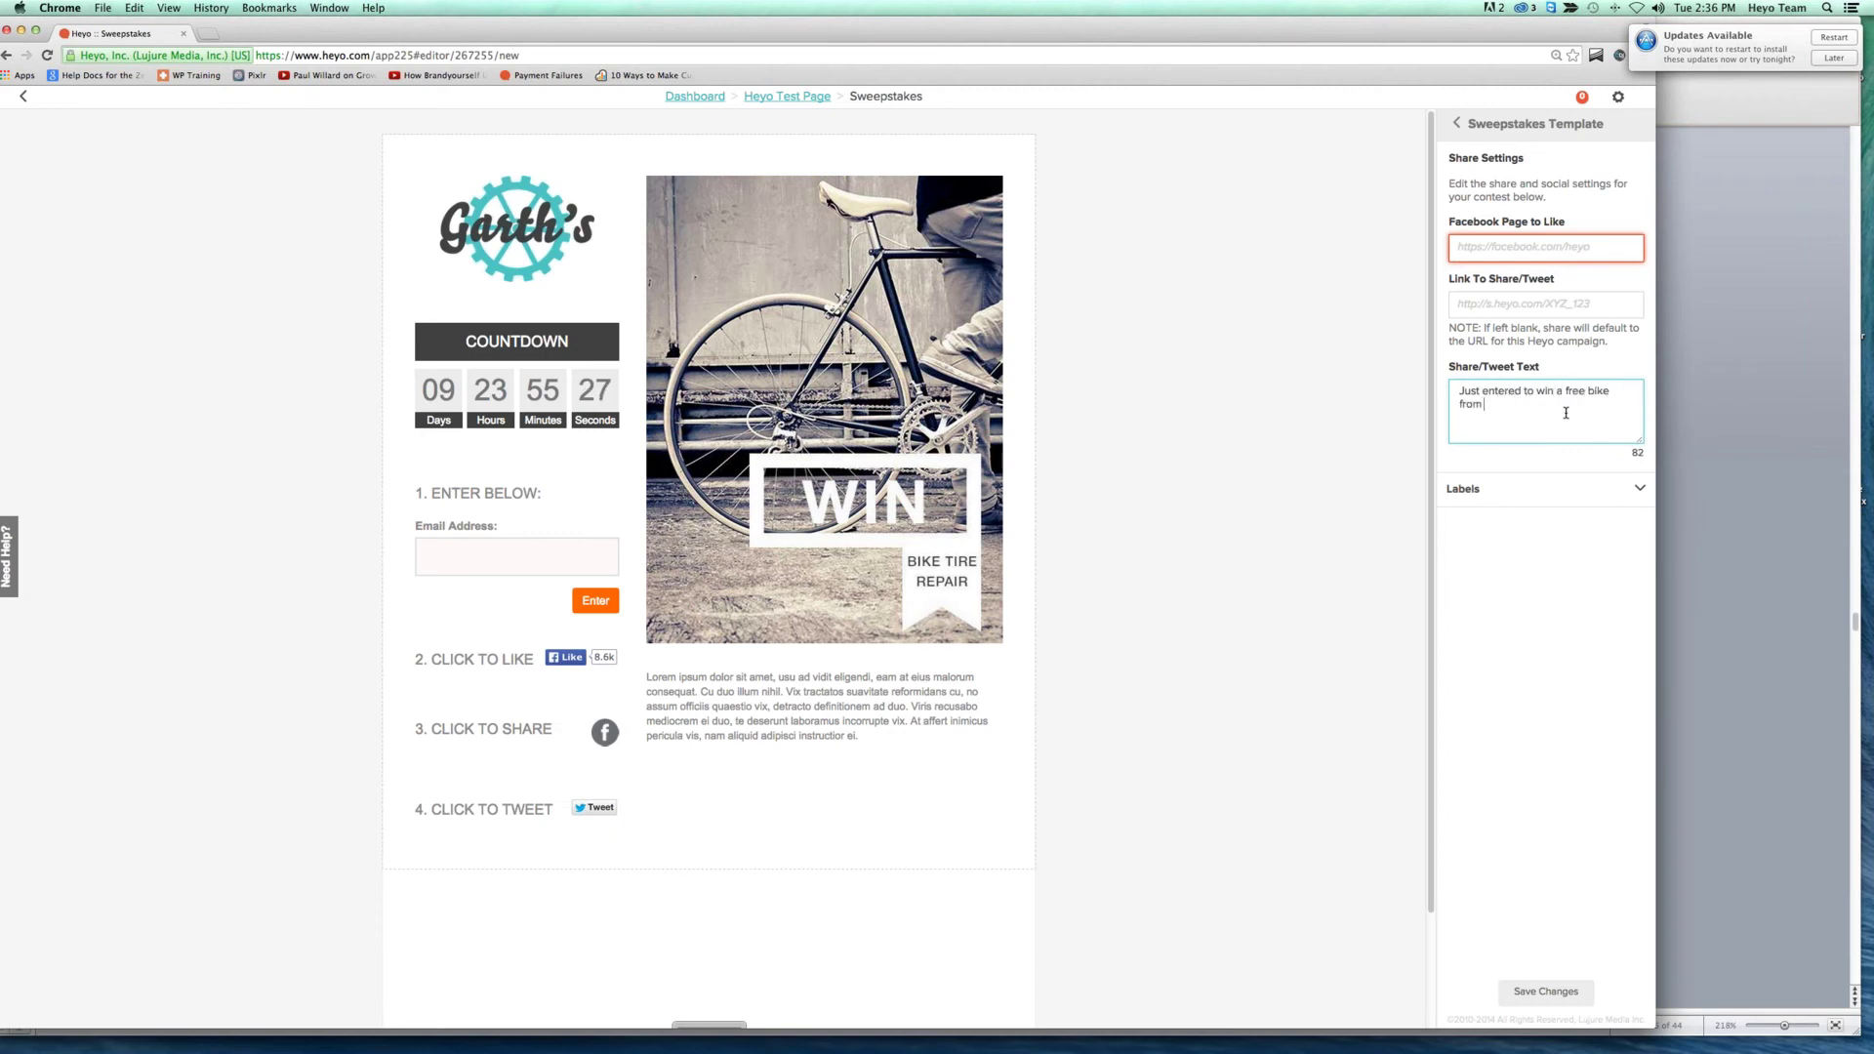
{"action": "type", "text": "Garth's"}
{"action": "key", "text": "Left"}
{"action": "key", "text": "Left"}
{"action": "type", "text": "@"}
{"action": "key", "text": "BackSpace"}
{"action": "type", "text": ", click here to enter!"}
{"action": "left_click", "coordinate": [1118, 634]}
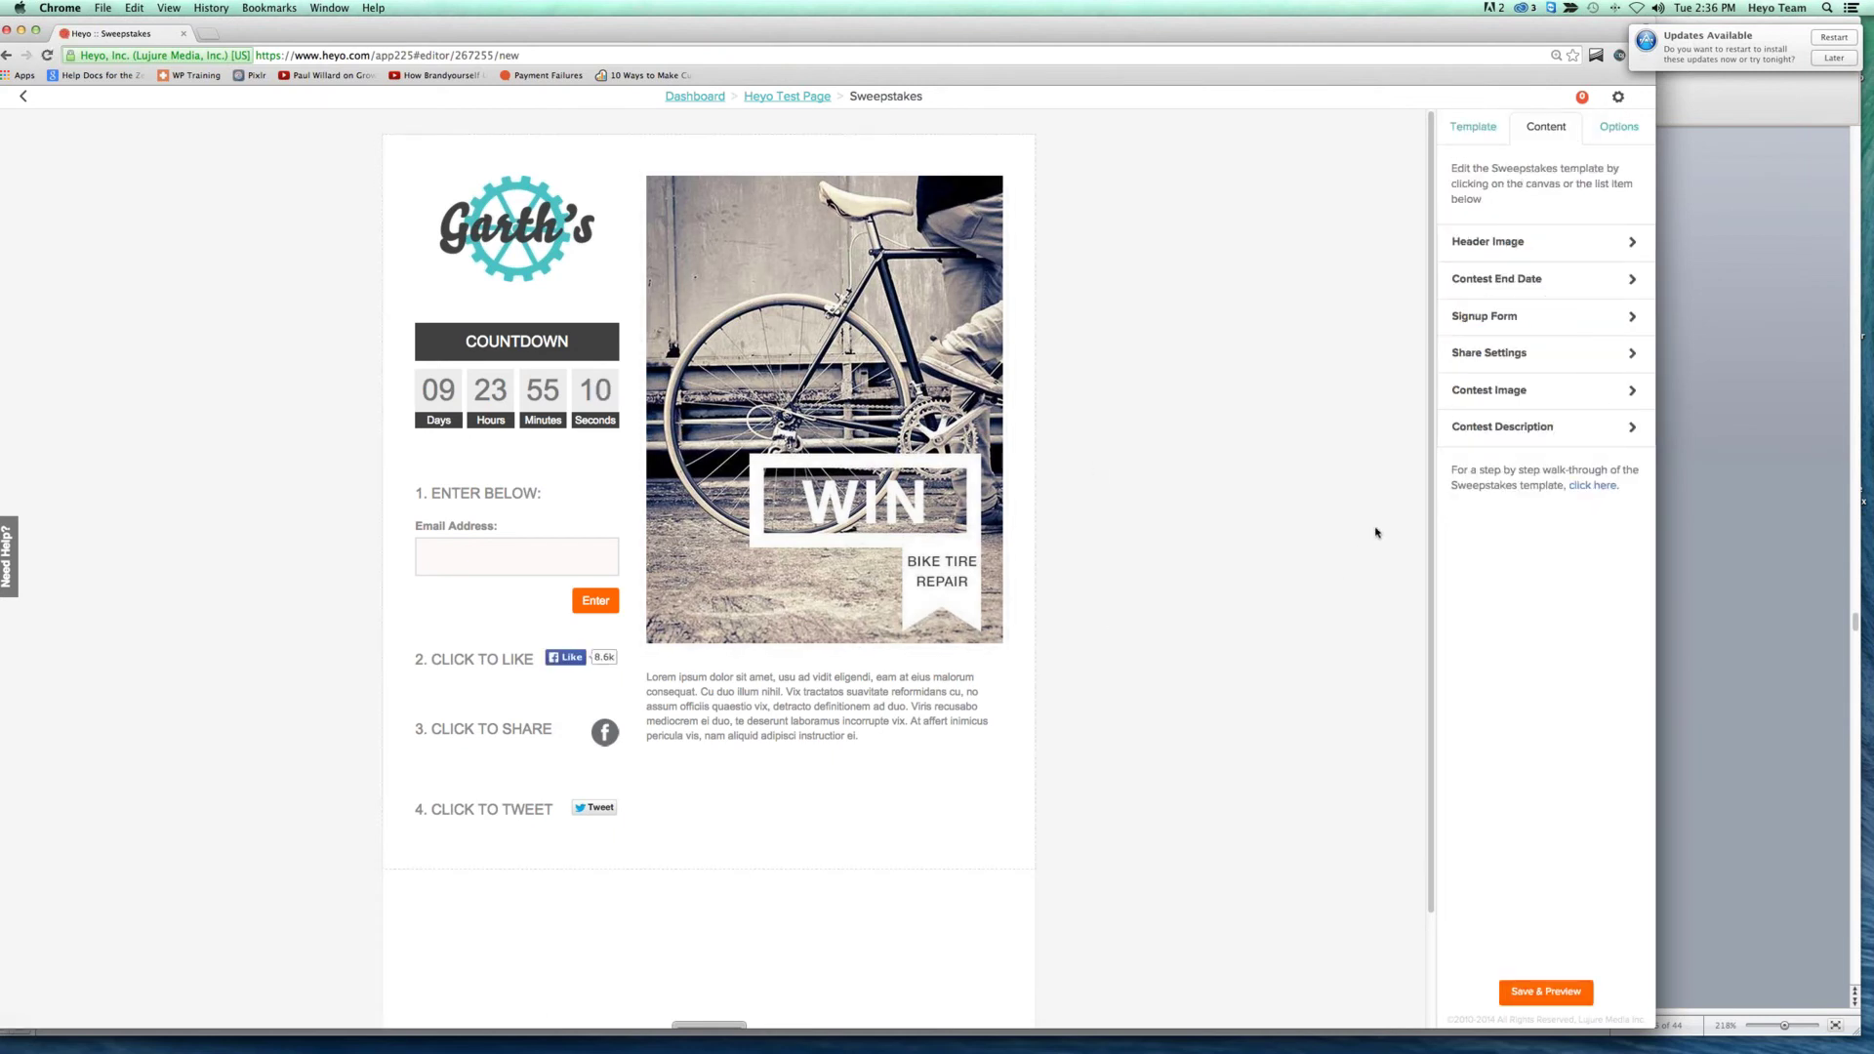
- Review the contest image upload settings and the contest description text editor
{"action": "left_click", "coordinate": [1503, 390]}
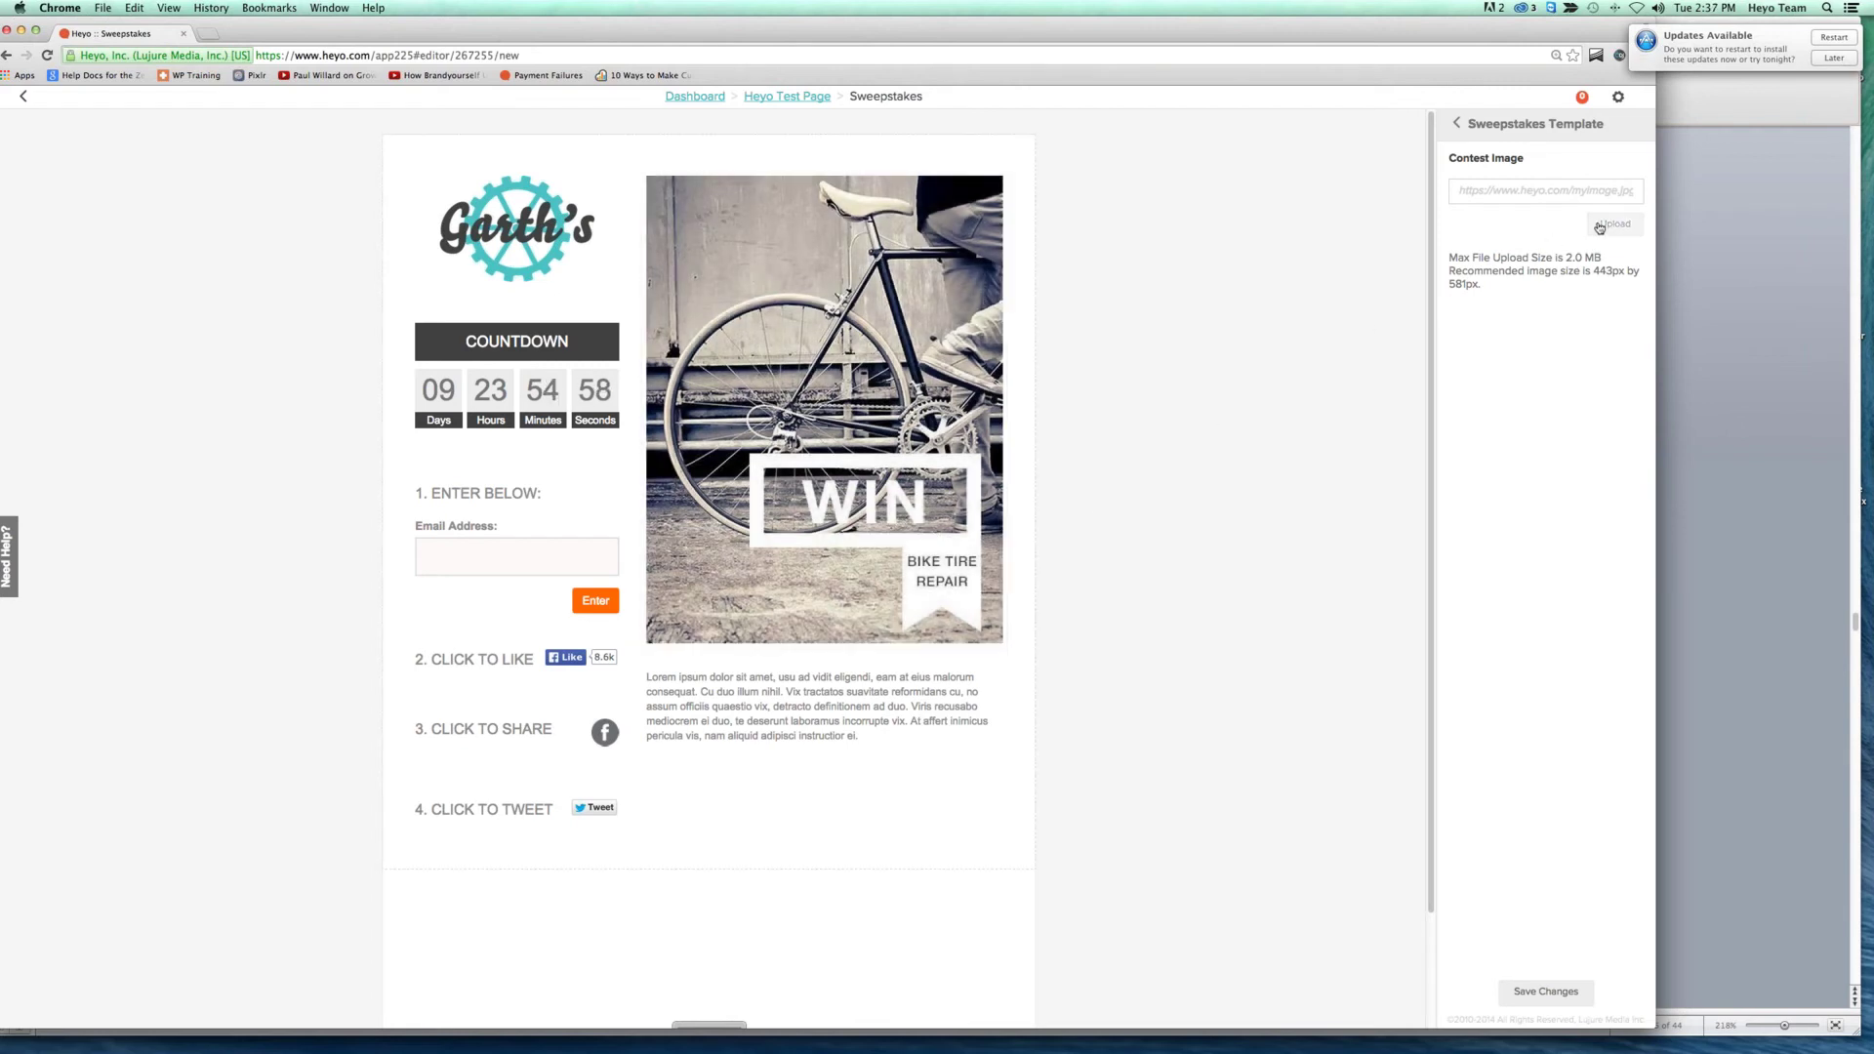
{"action": "left_click", "coordinate": [1286, 345]}
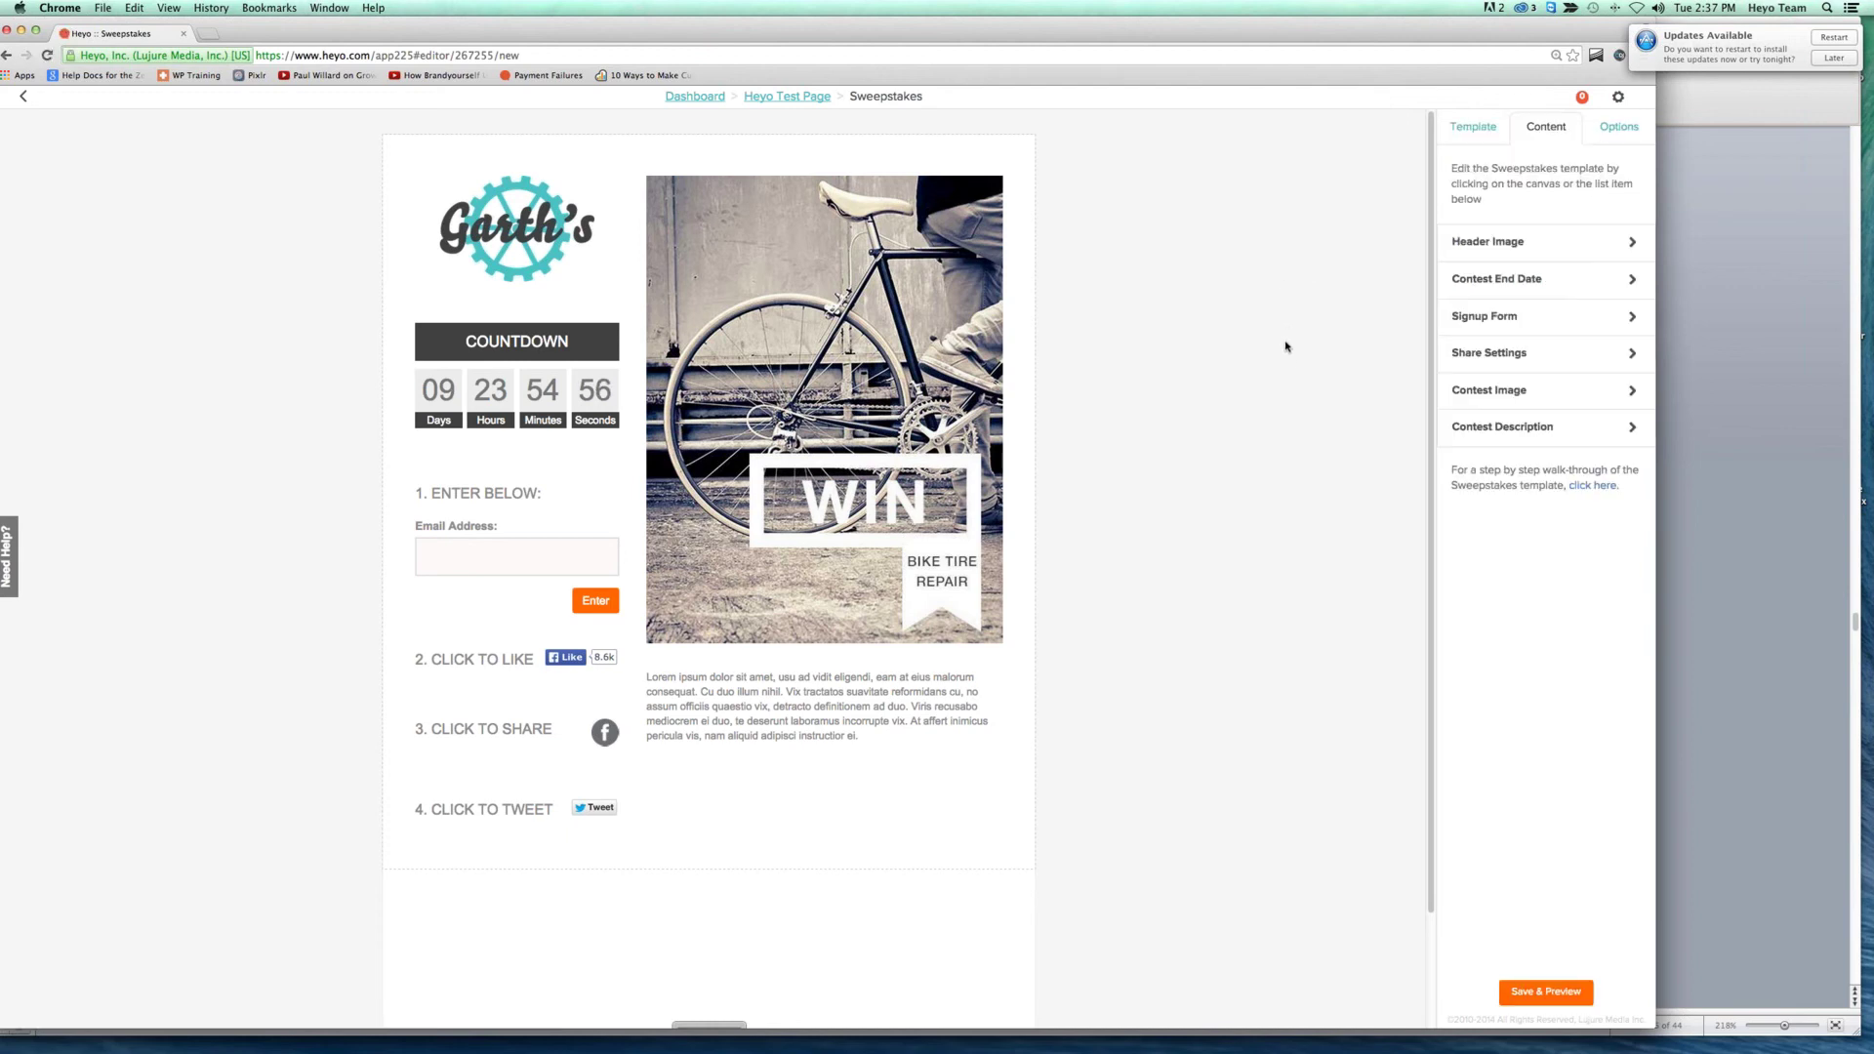
{"action": "left_click", "coordinate": [1485, 433]}
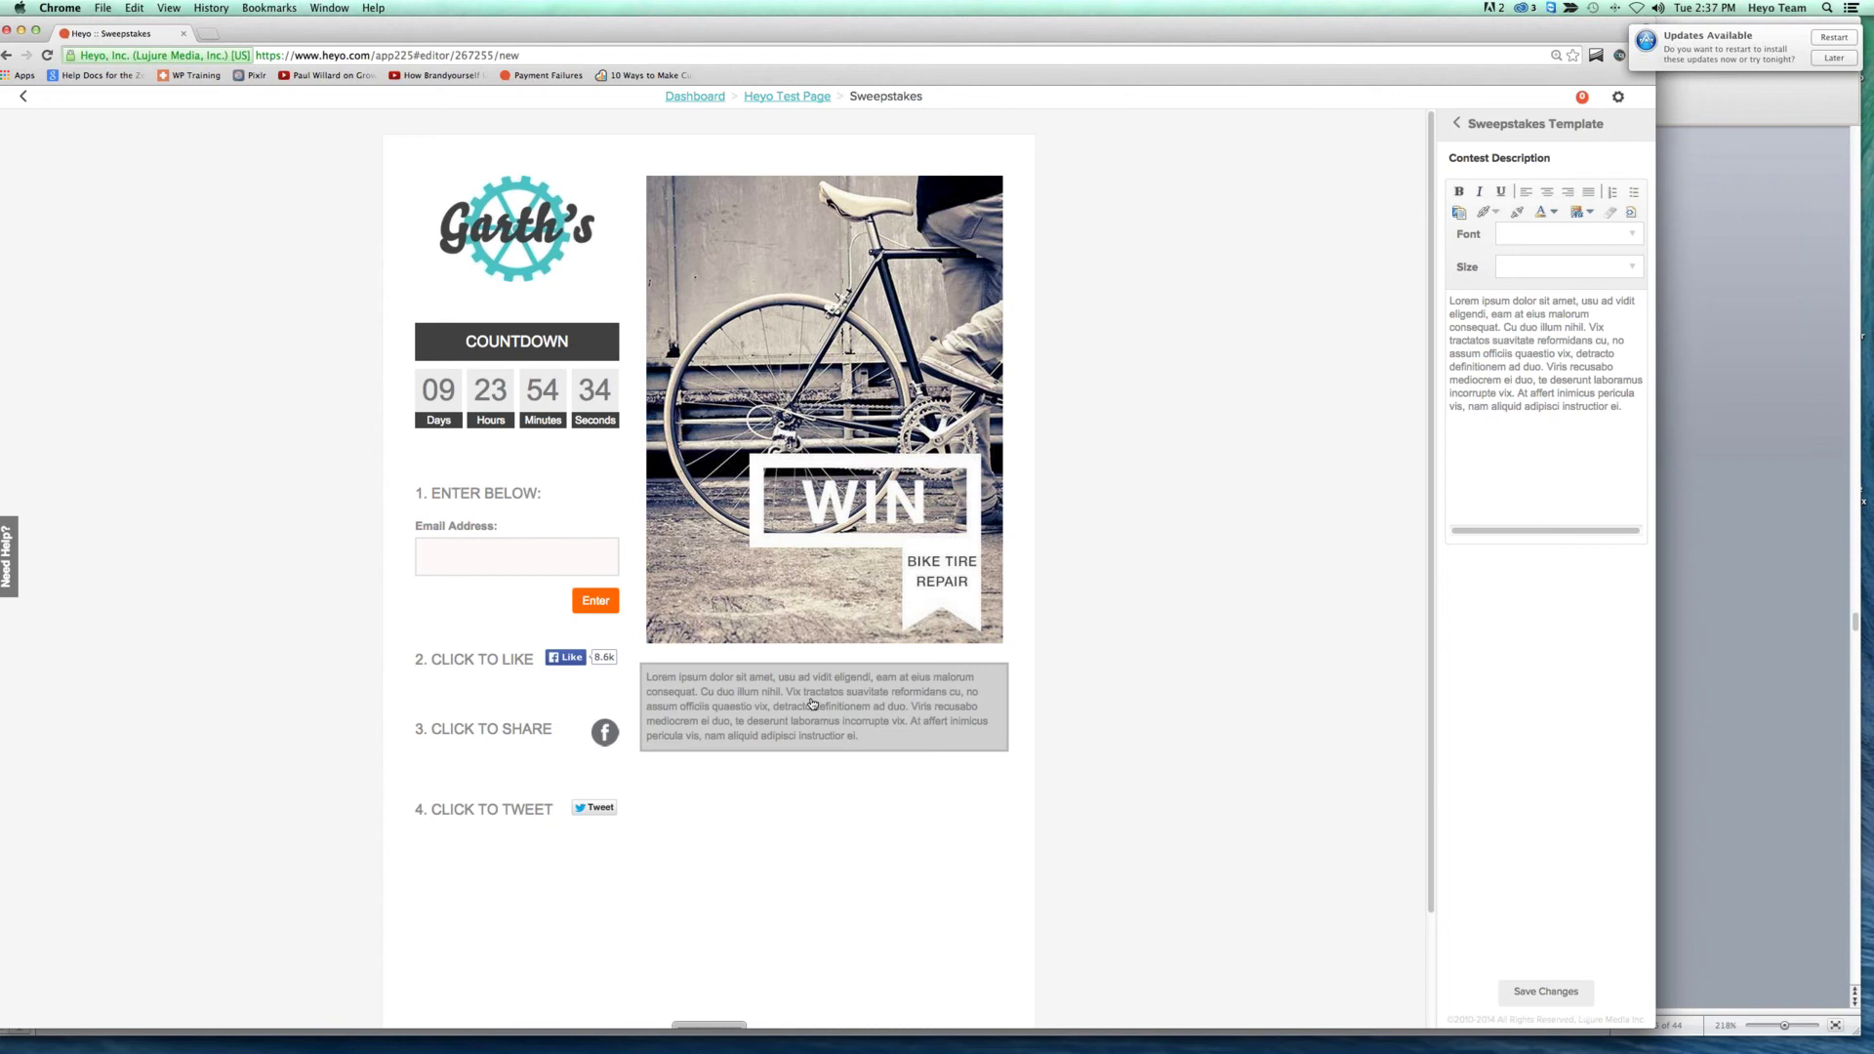
{"action": "left_click", "coordinate": [1256, 640]}
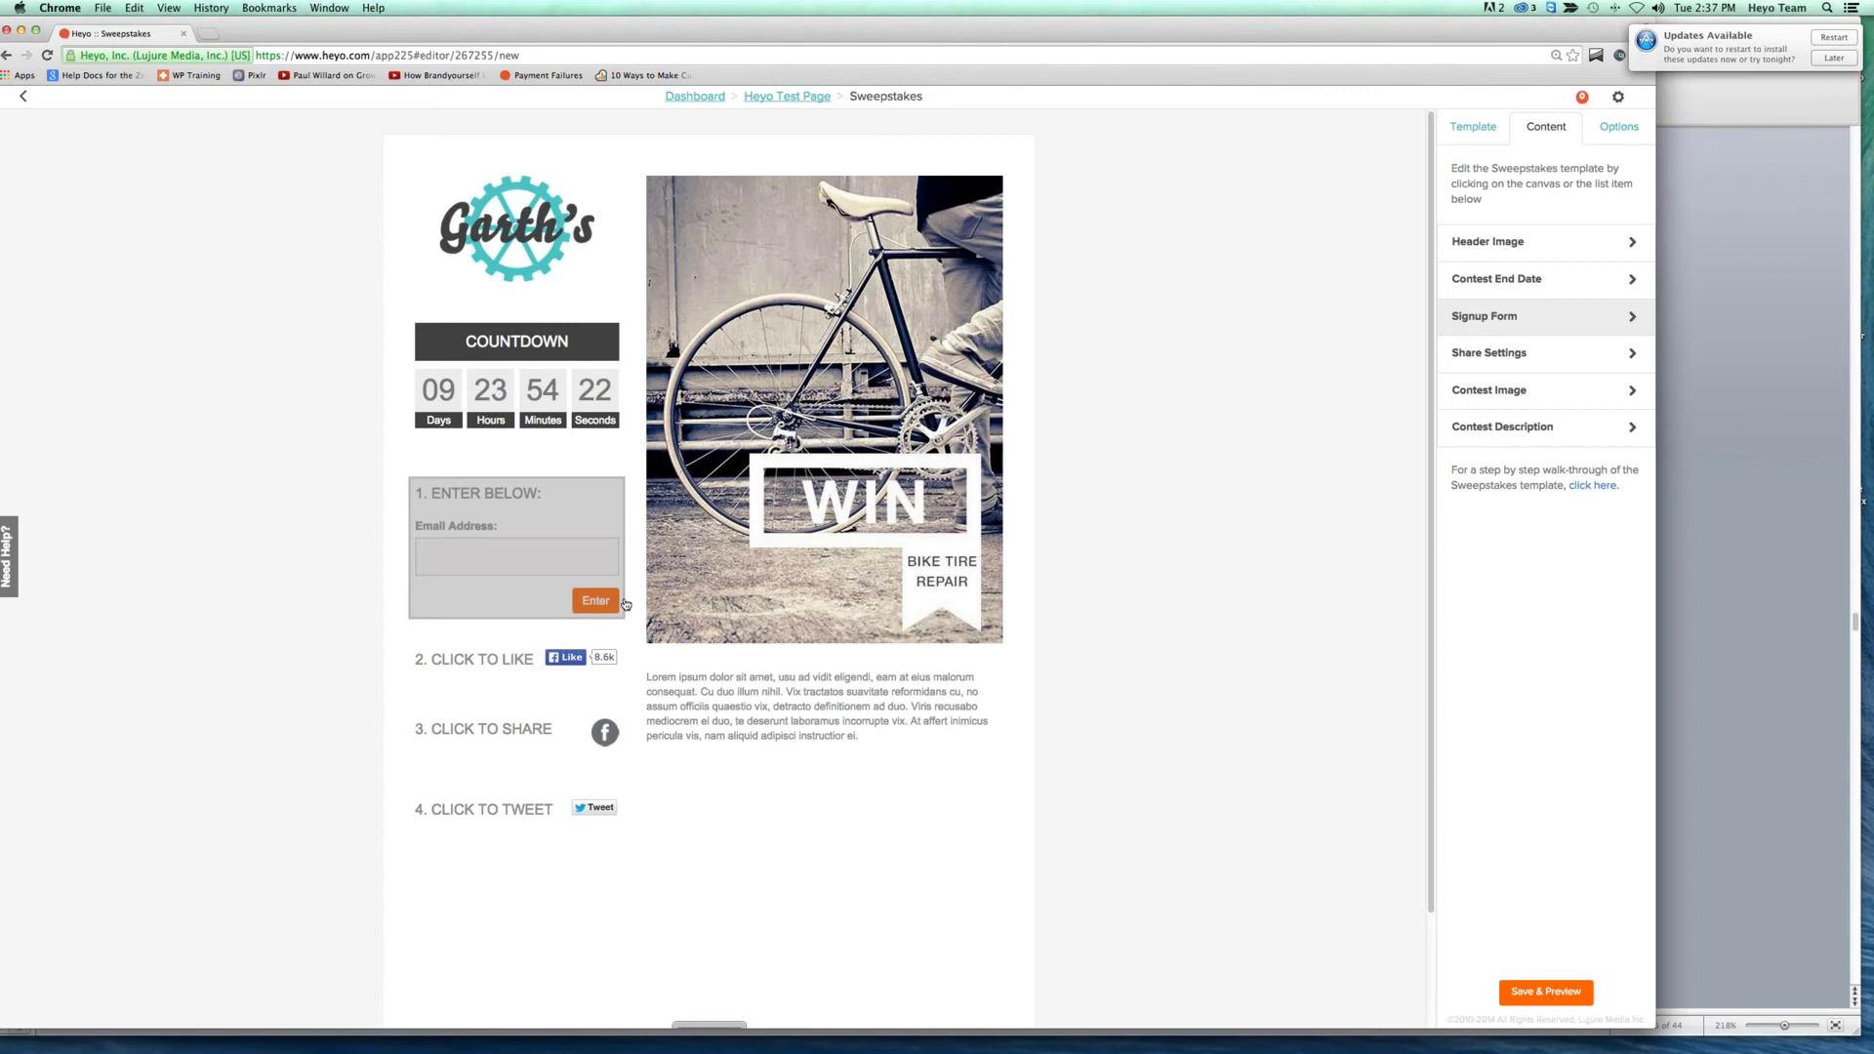
- Save the sweepstakes campaign and preview its mobile version
{"action": "left_click", "coordinate": [1535, 991]}
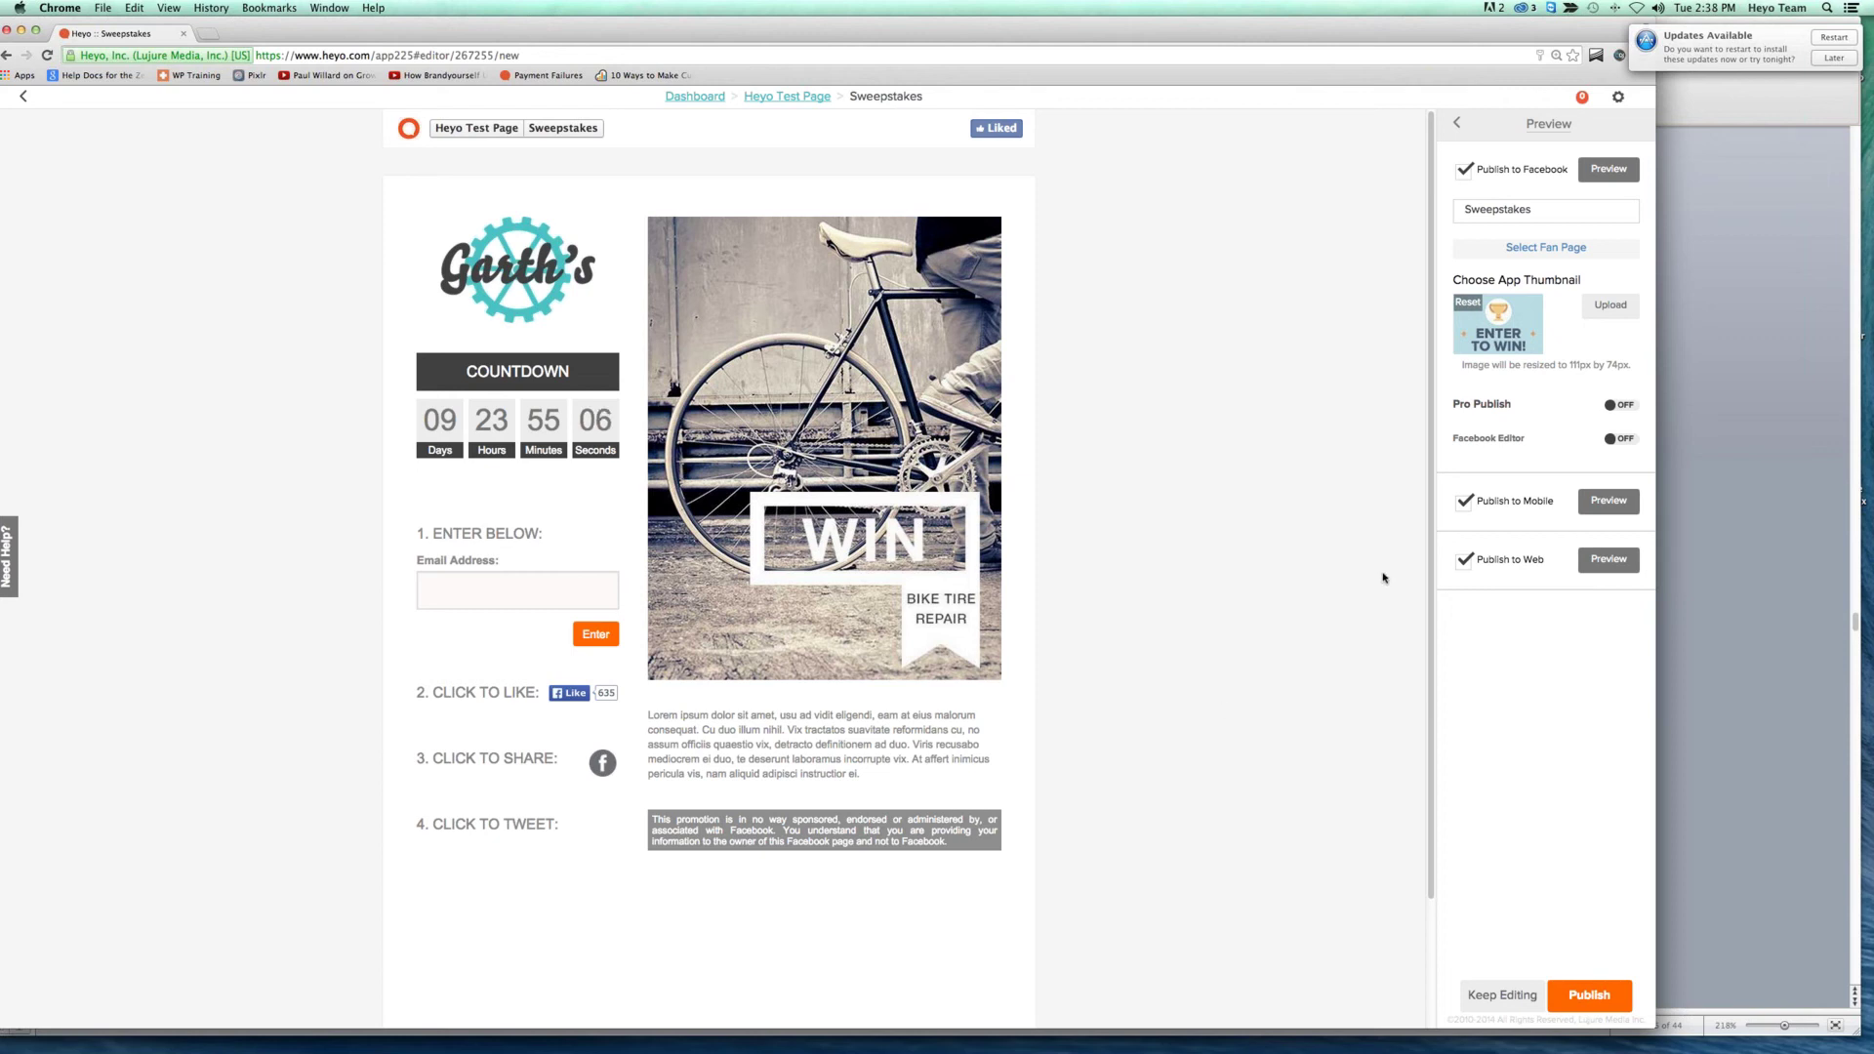
{"action": "left_click", "coordinate": [1603, 502]}
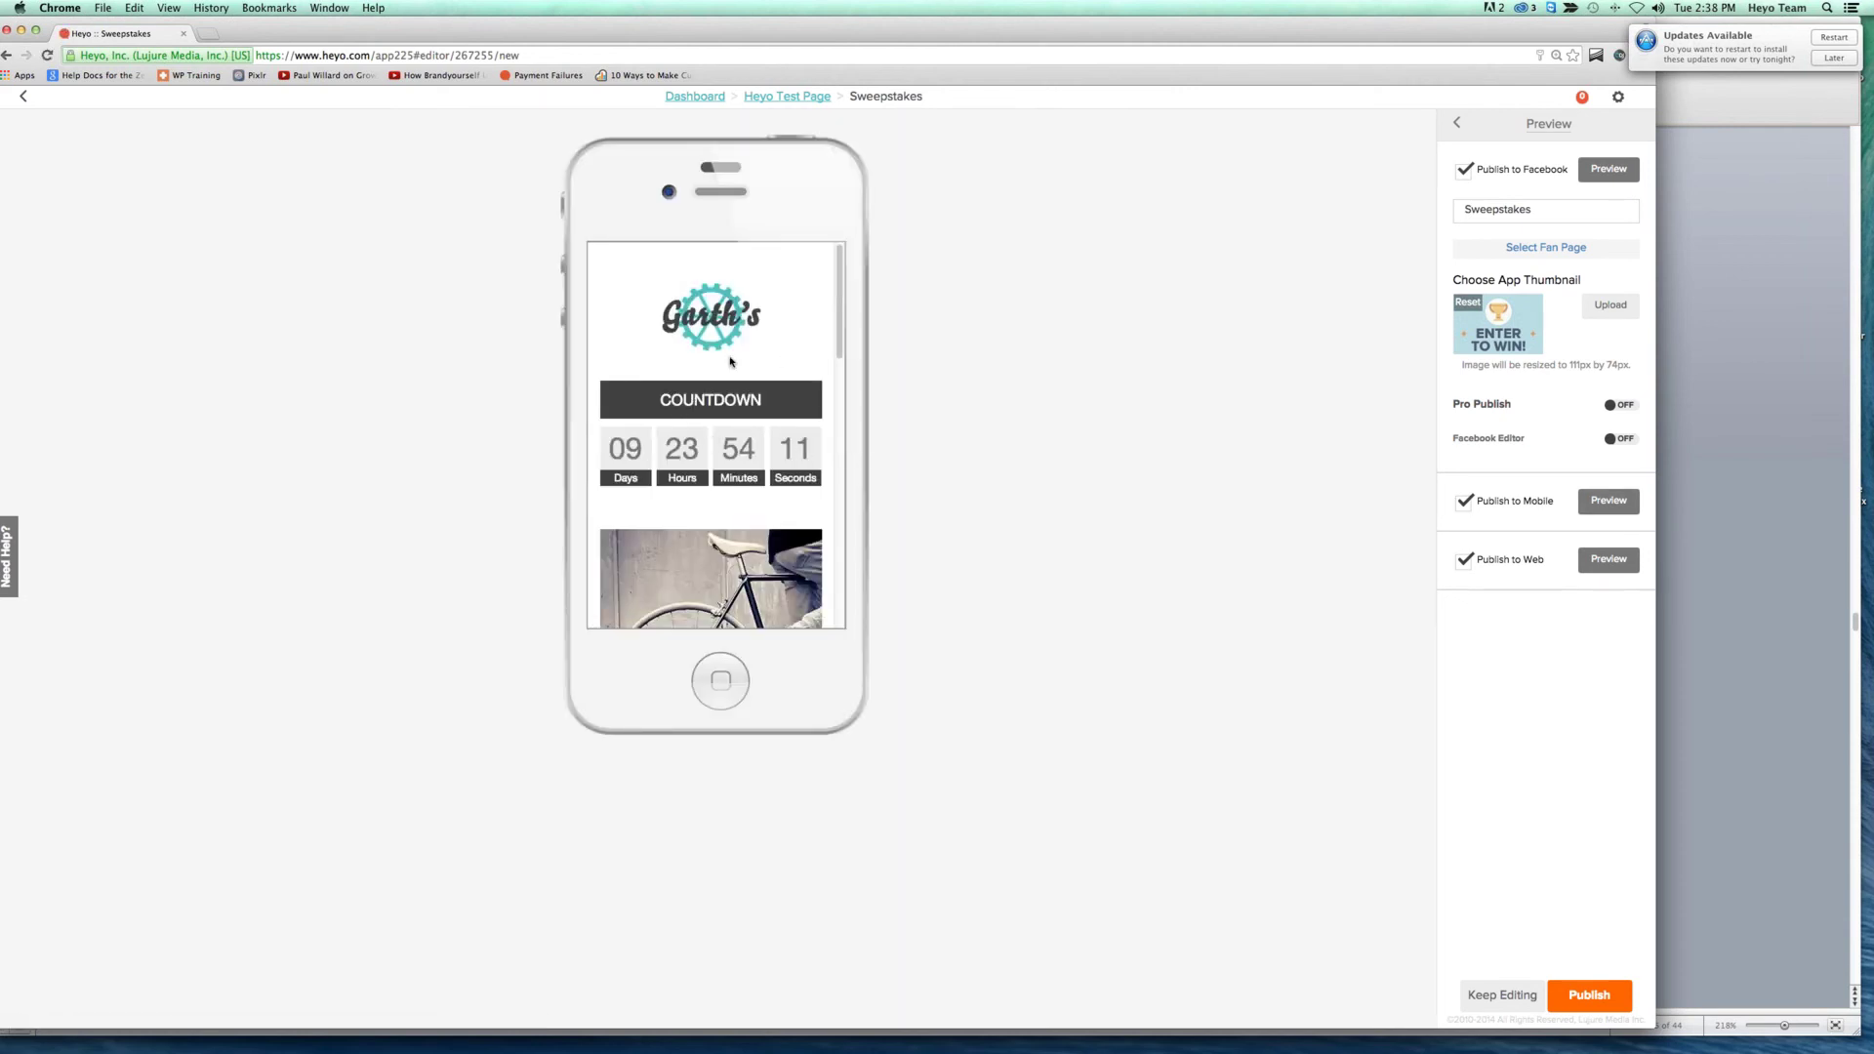
{"action": "scroll", "coordinate": [734, 390], "scroll_direction": "down", "scroll_amount": 2}
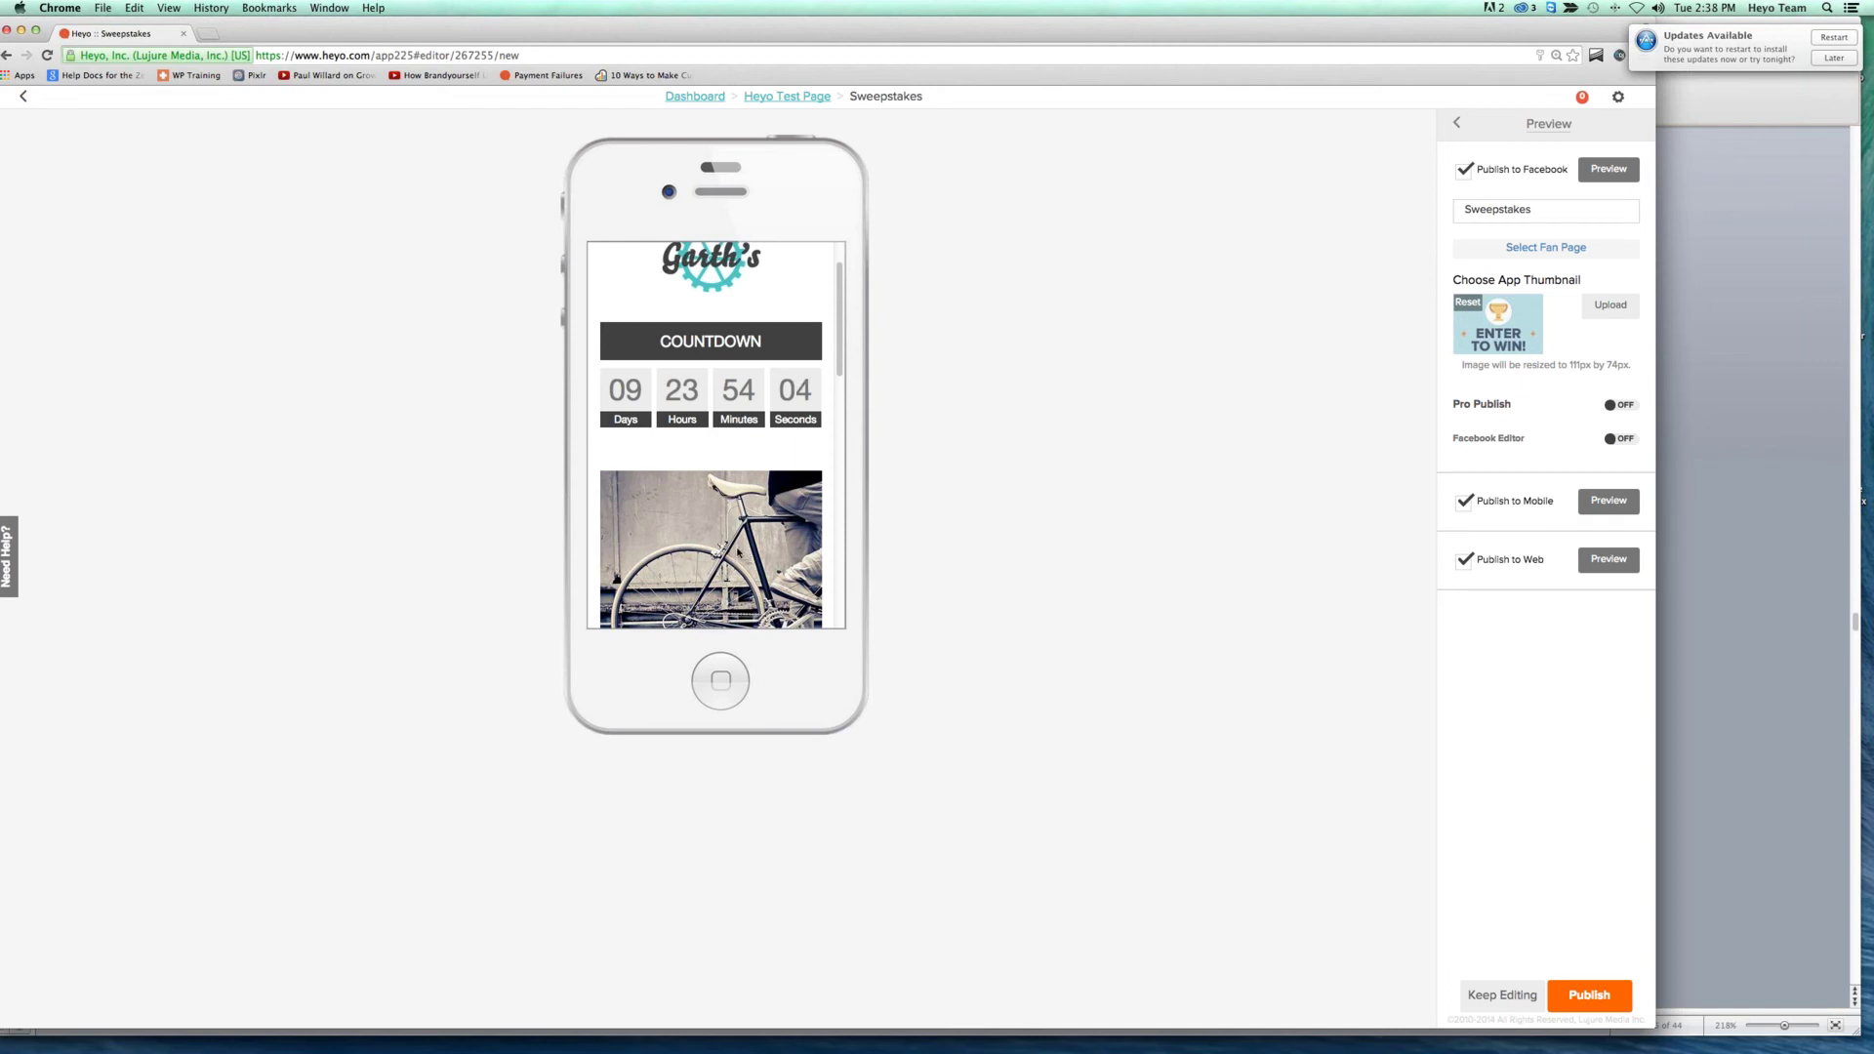
{"action": "scroll", "coordinate": [736, 551], "scroll_direction": "down", "scroll_amount": 4}
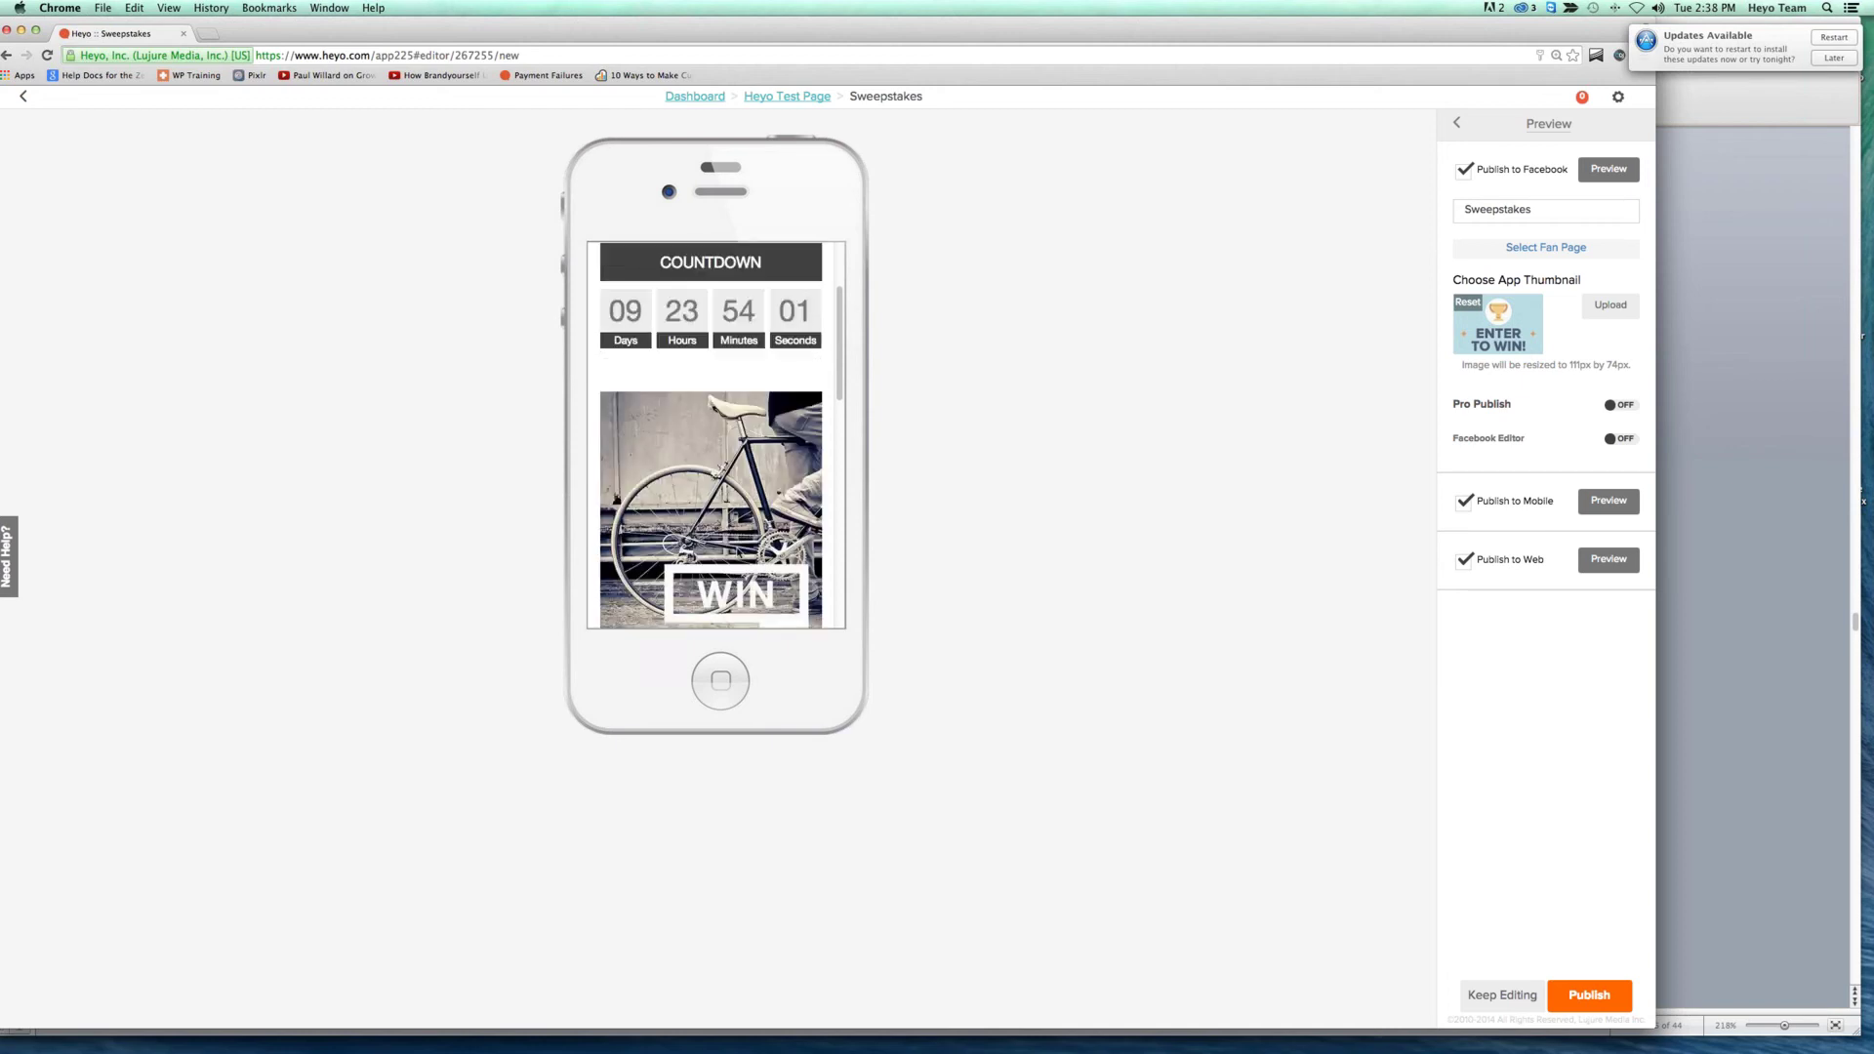
- Review the mobile preview from the countdown down to the promotion disclaimer and try out its Facebook Like option
{"action": "scroll", "coordinate": [736, 544], "scroll_direction": "down", "scroll_amount": 6}
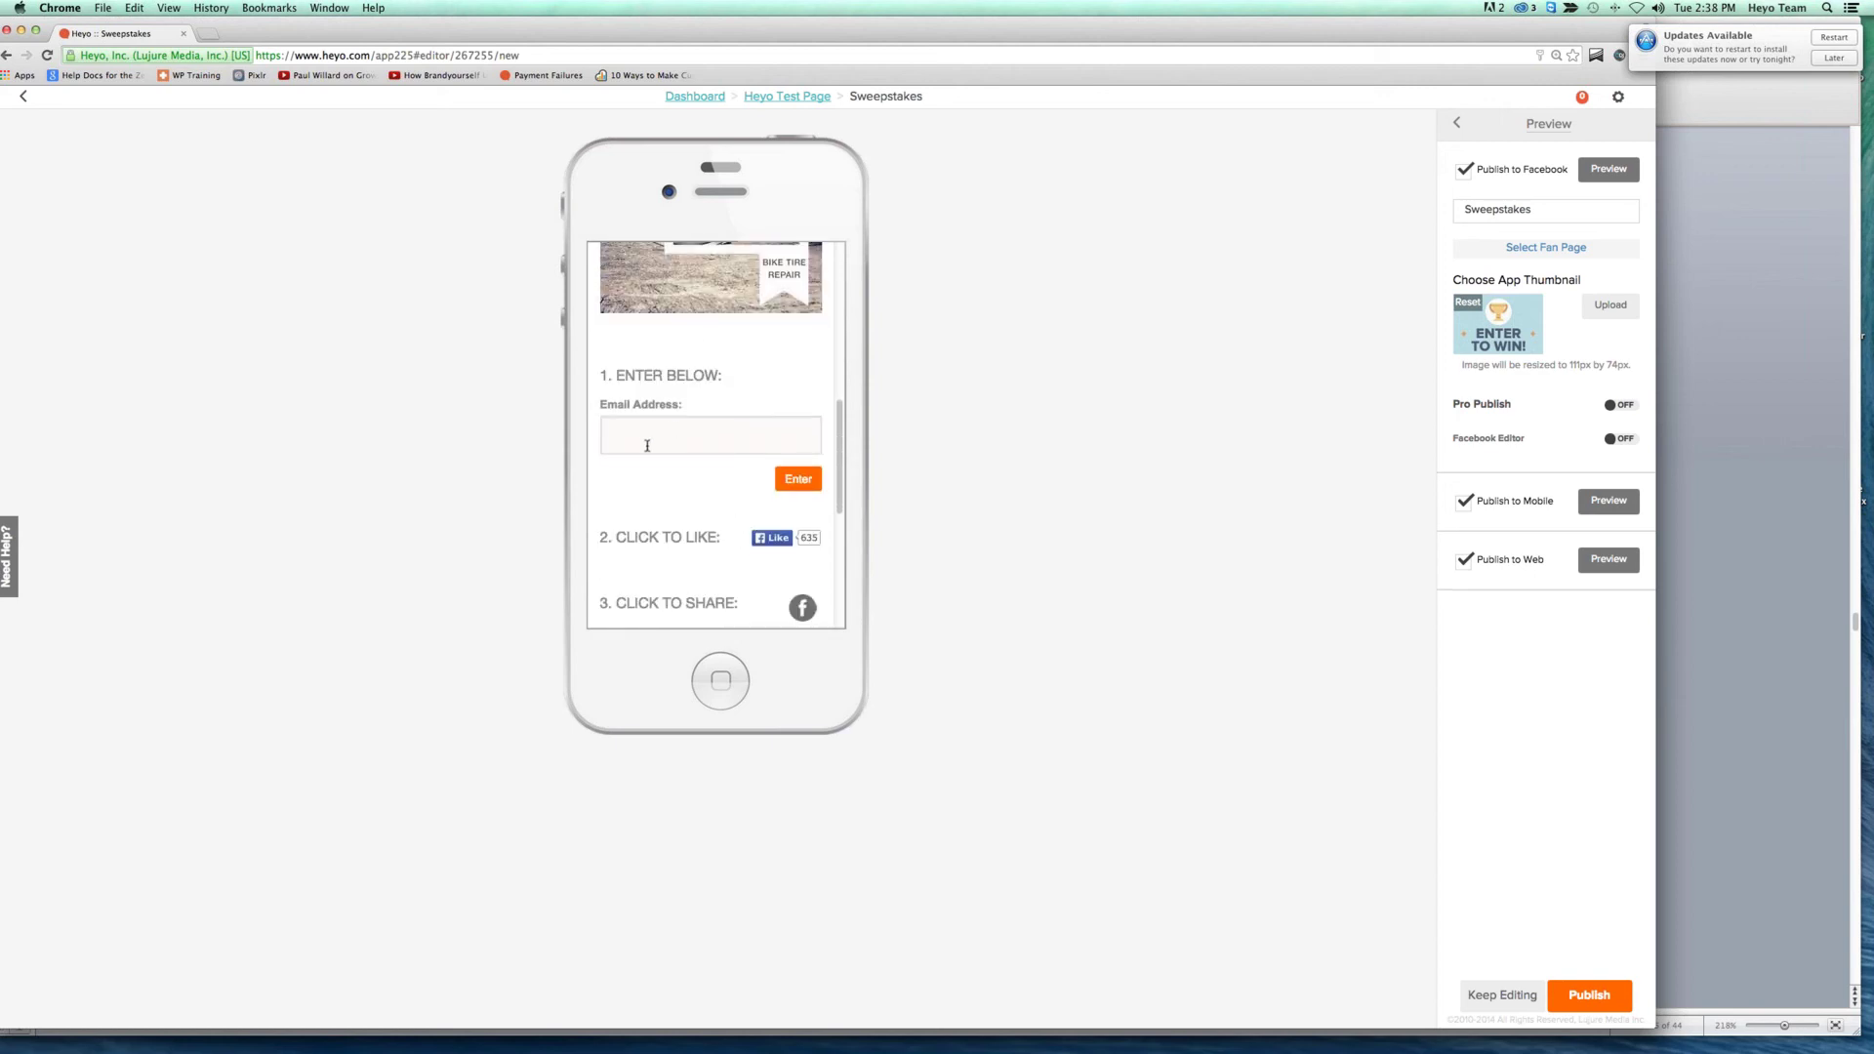
{"action": "left_click", "coordinate": [768, 538]}
{"action": "scroll", "coordinate": [775, 468], "scroll_direction": "down", "scroll_amount": 3}
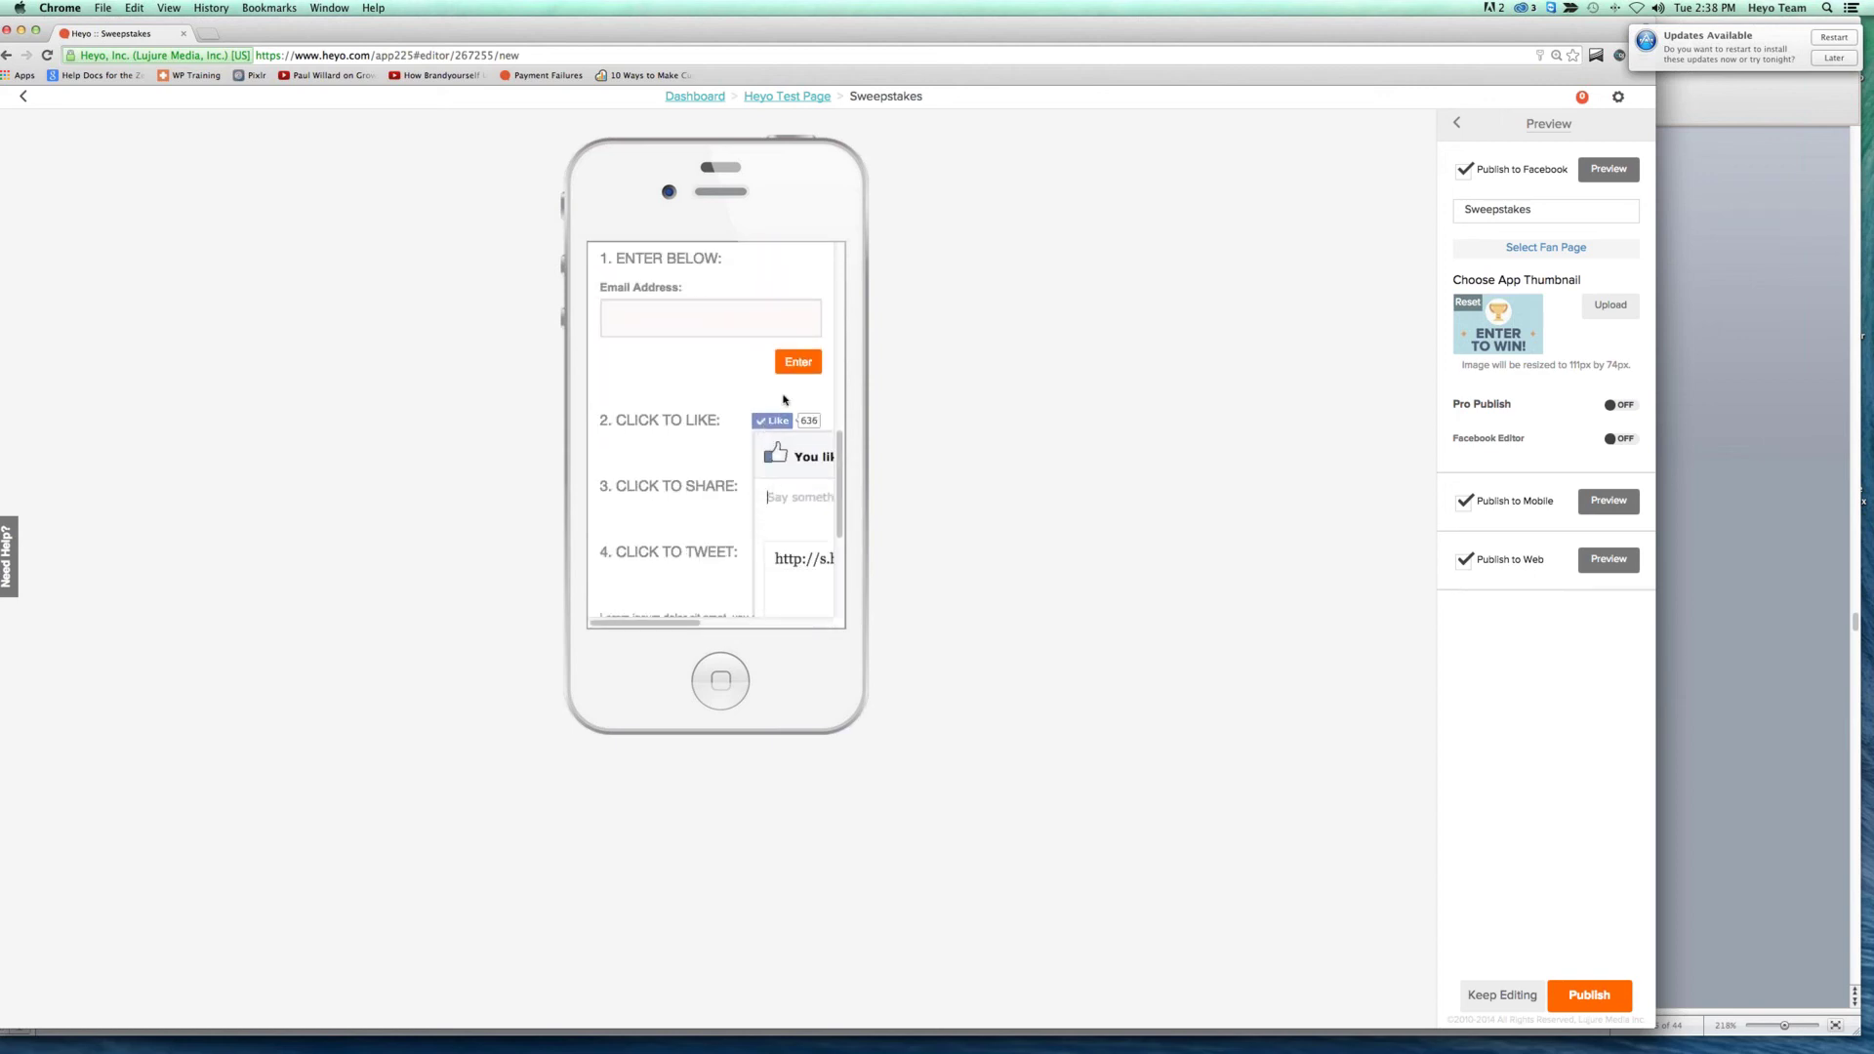
{"action": "scroll", "coordinate": [635, 527], "scroll_direction": "down", "scroll_amount": 6}
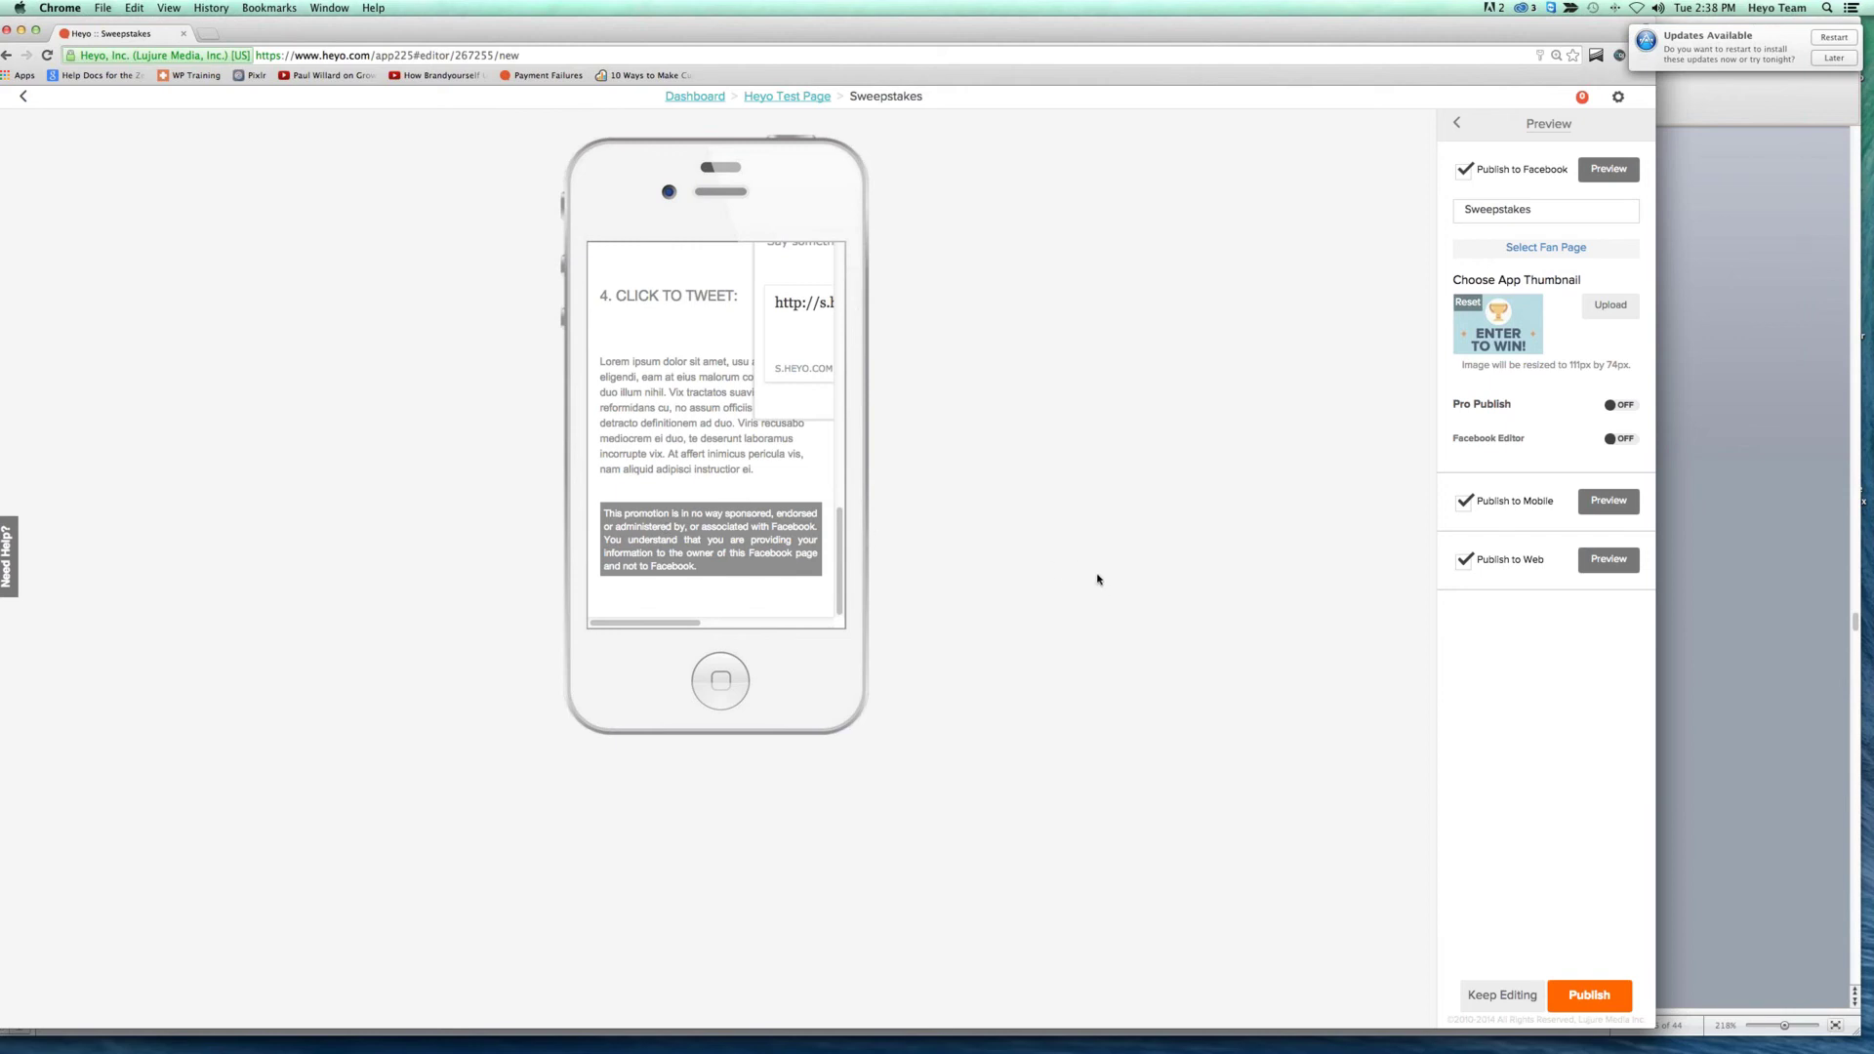
- Publish the Sweepstakes campaign to Facebook, mobile and web with Heyo Test Page as the fan page
{"action": "left_click", "coordinate": [1587, 996]}
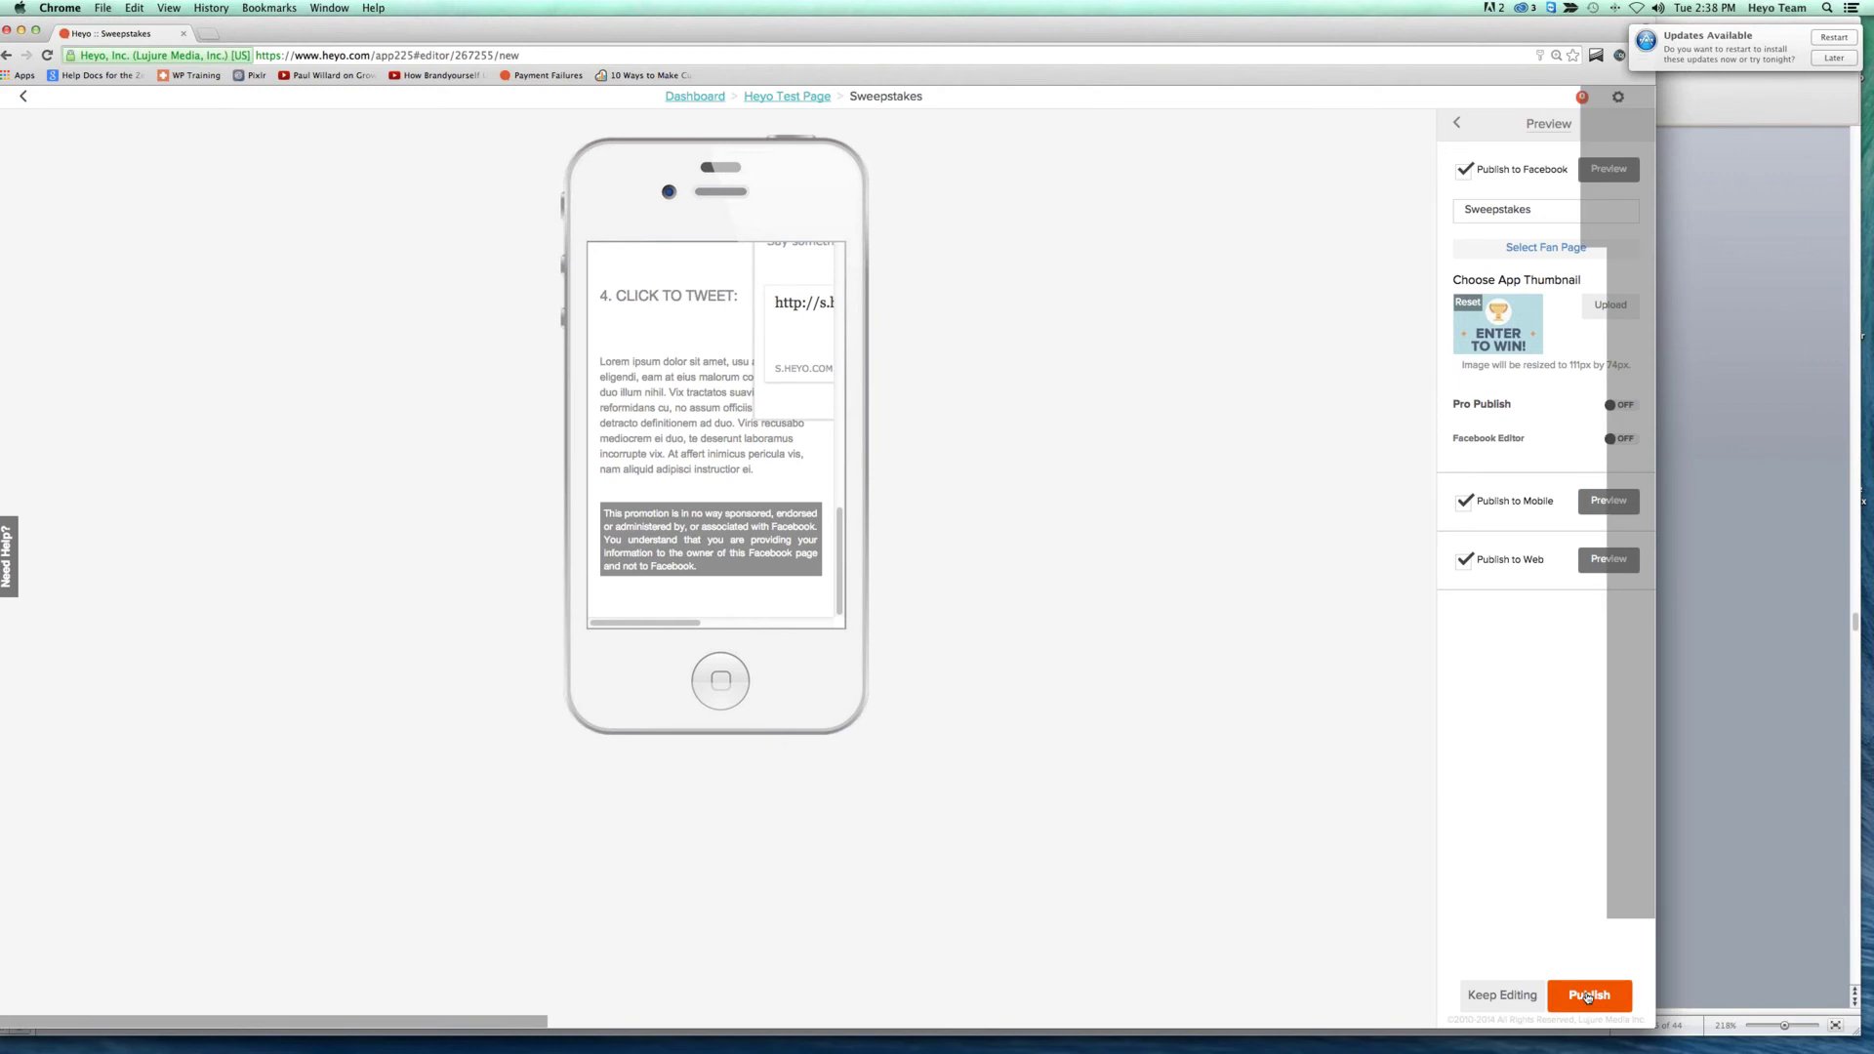
{"action": "left_click", "coordinate": [753, 537]}
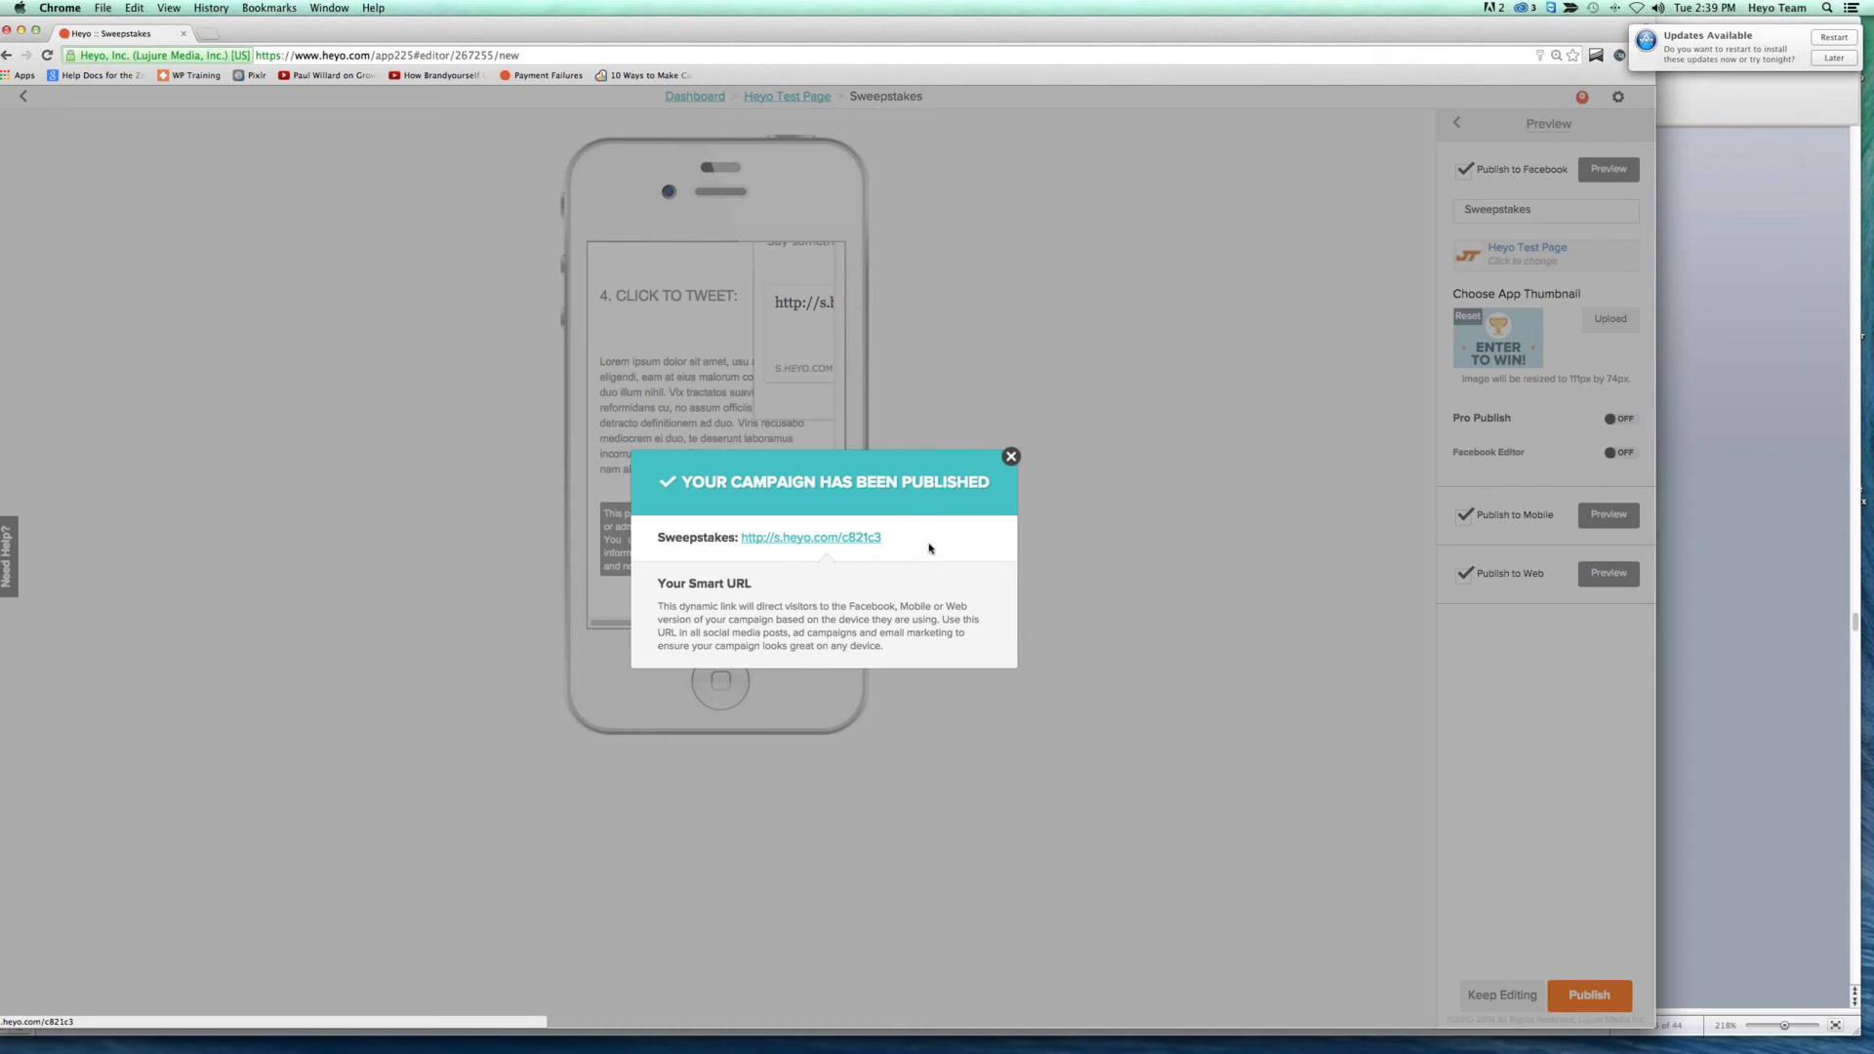
- Switch to the ContentCalendar-Final.pptx presentation in PowerPoint and advance to the "Yes or no" question slide
{"action": "double_click", "coordinate": [946, 38]}
{"action": "left_click", "coordinate": [194, 284]}
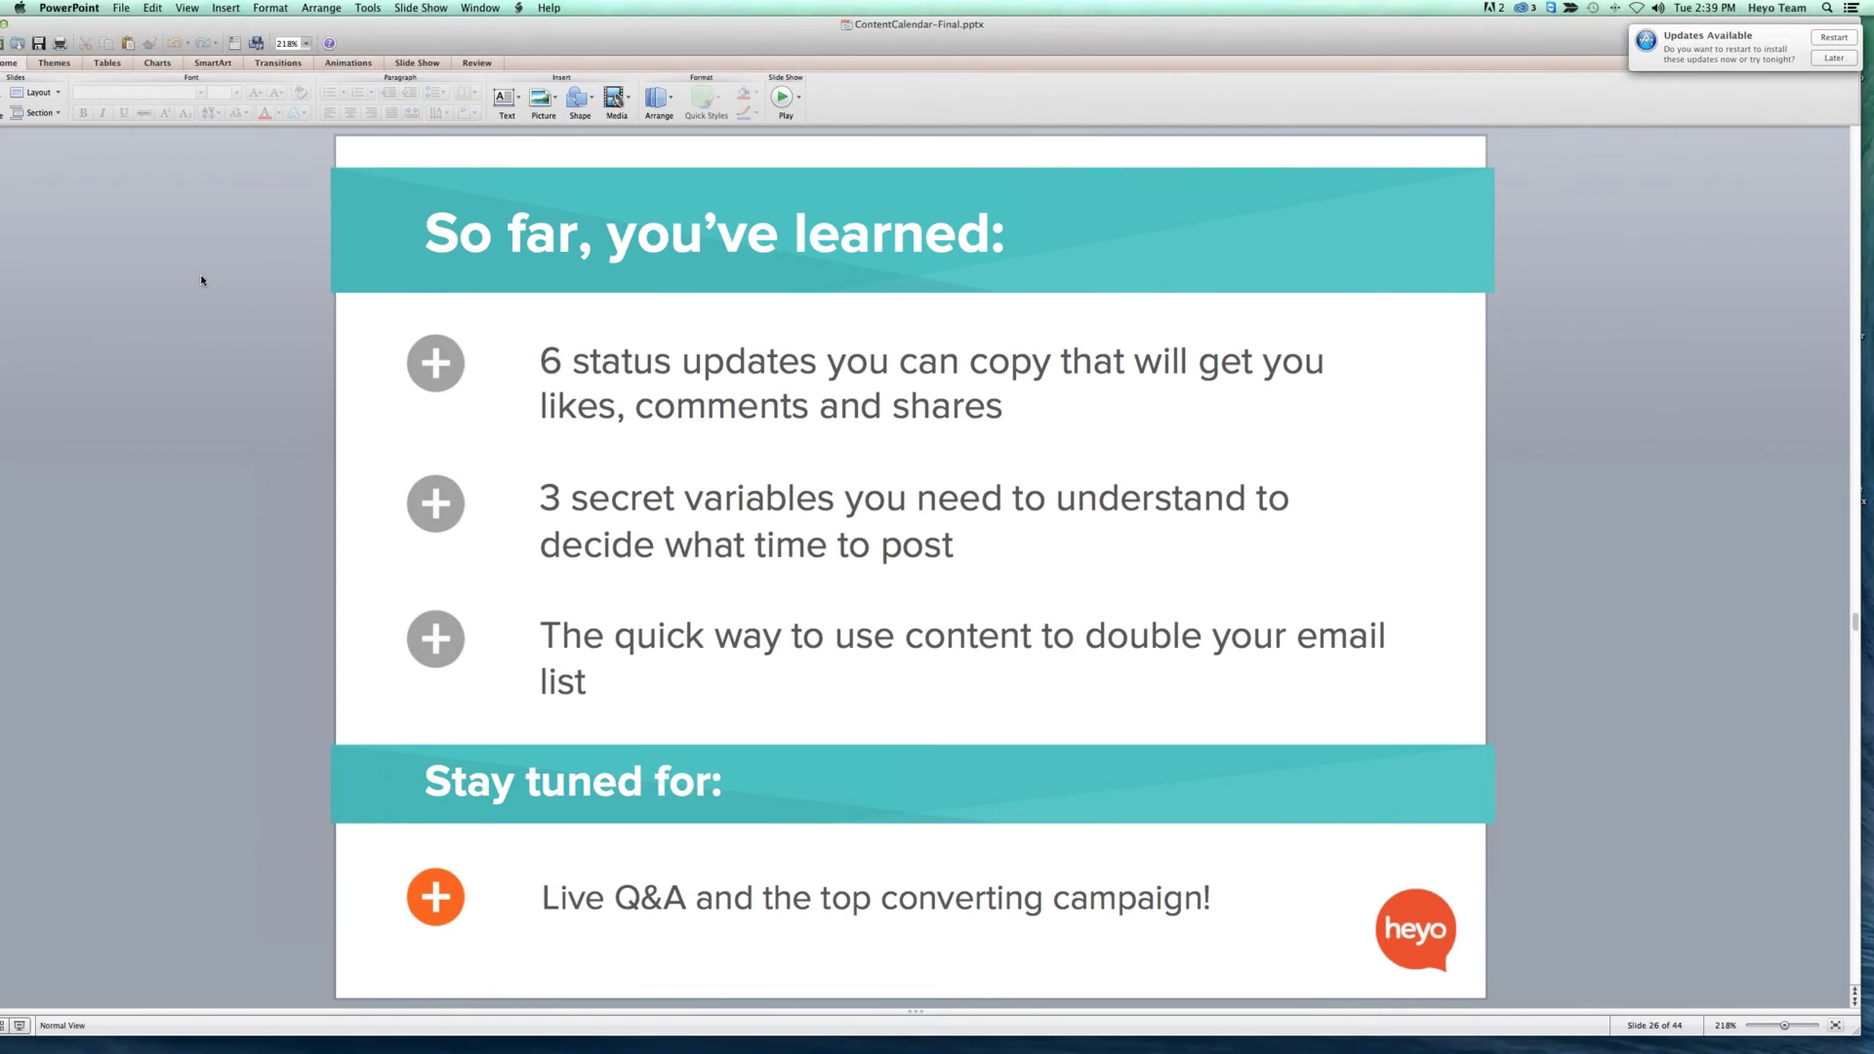
{"action": "key", "text": "Down"}
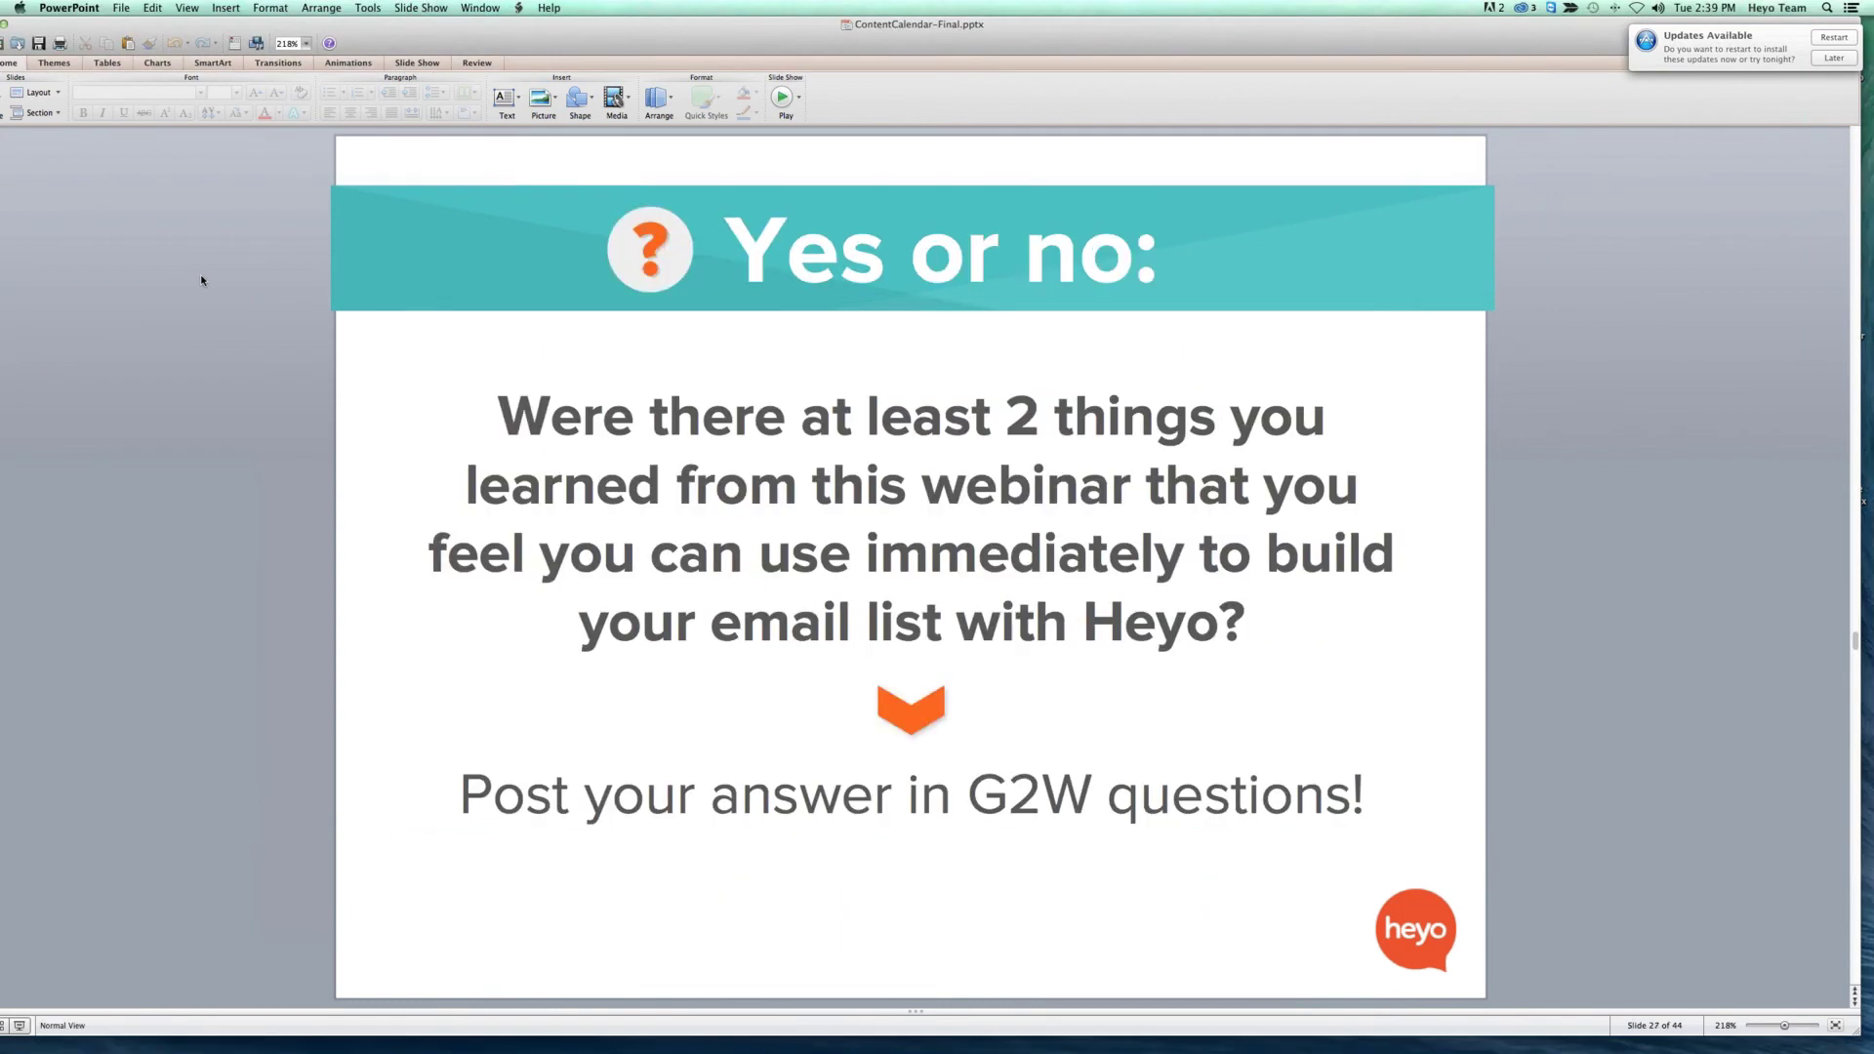